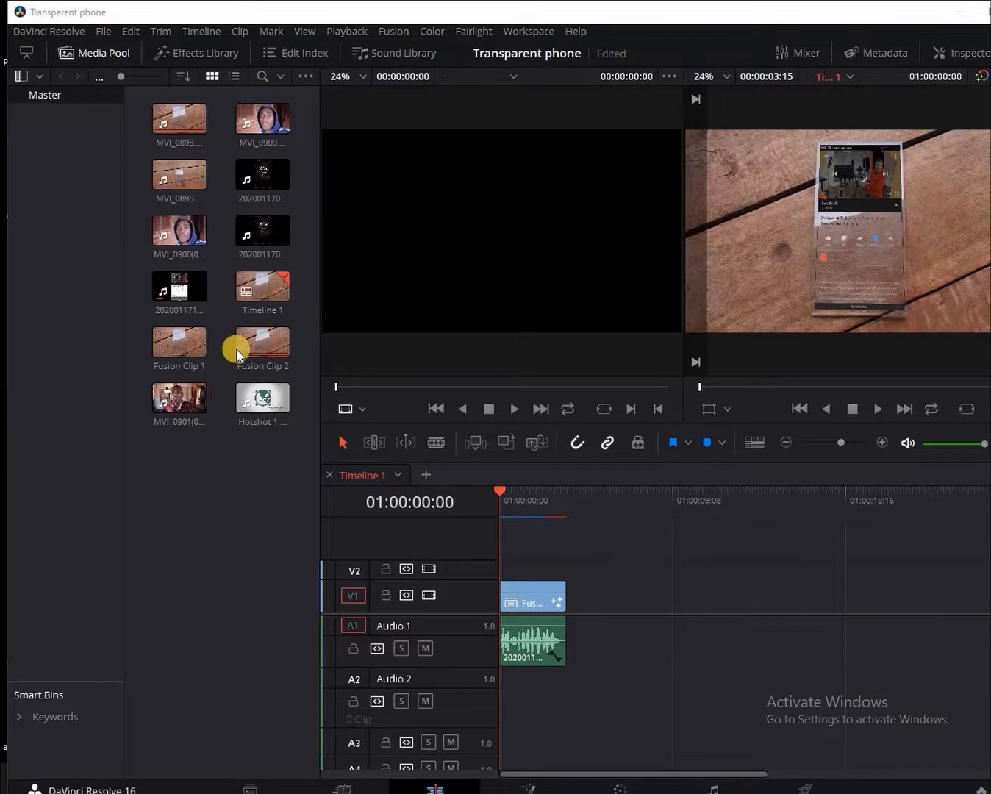
Load the glass-plate footage MVI_0893.MOV in the Source viewer and play it to check it.
{"action": "double_click", "coordinate": [246, 343]}
{"action": "double_click", "coordinate": [180, 342]}
{"action": "left_click_drag", "start_coordinate": [233, 342], "coordinate": [445, 304]}
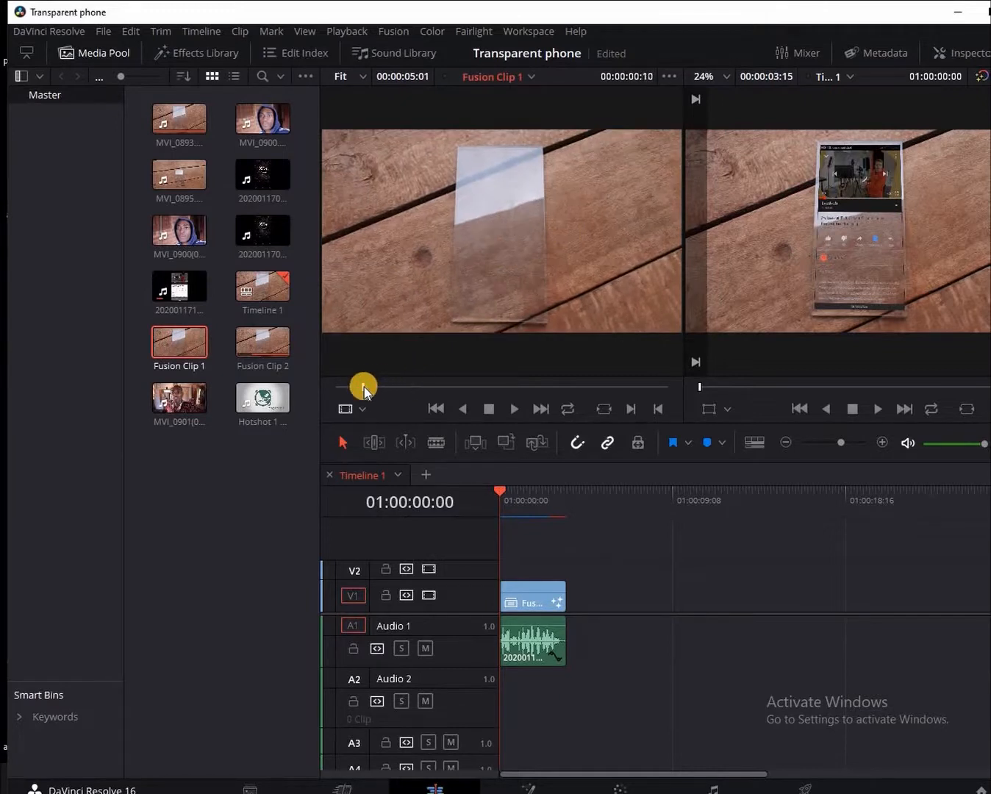
{"action": "key", "text": "space"}
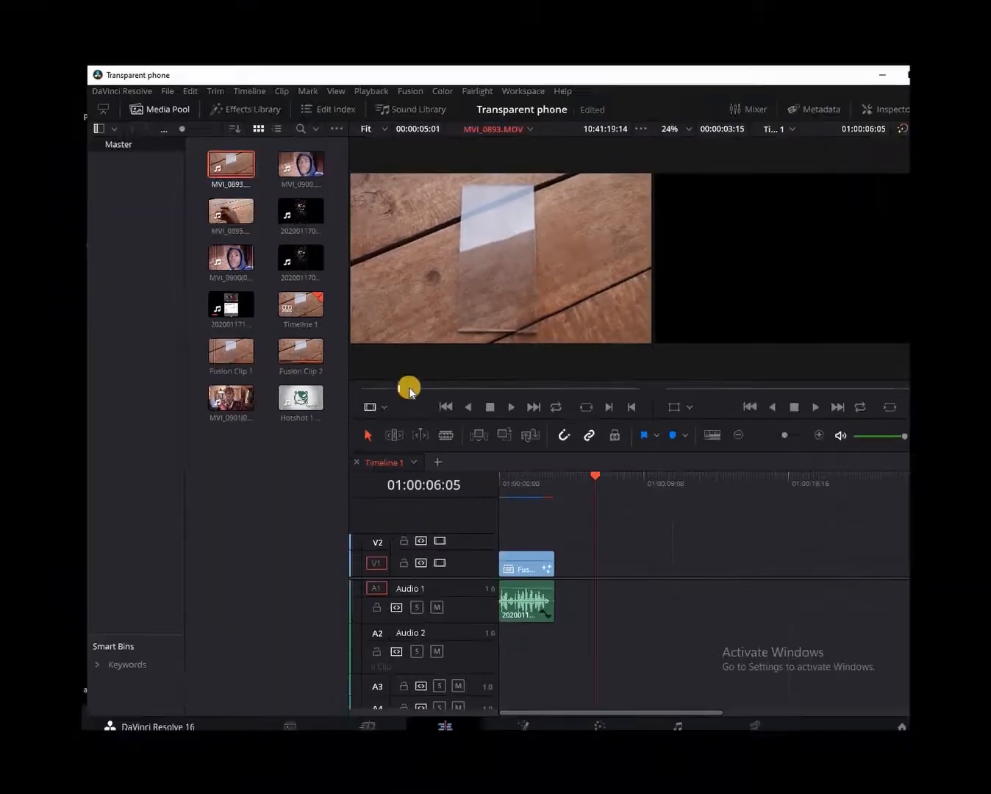
Place MVI_0893.MOV's video on V1 after the Fusion clip and open it on the Color page.
{"action": "left_click_drag", "start_coordinate": [479, 367], "coordinate": [623, 523]}
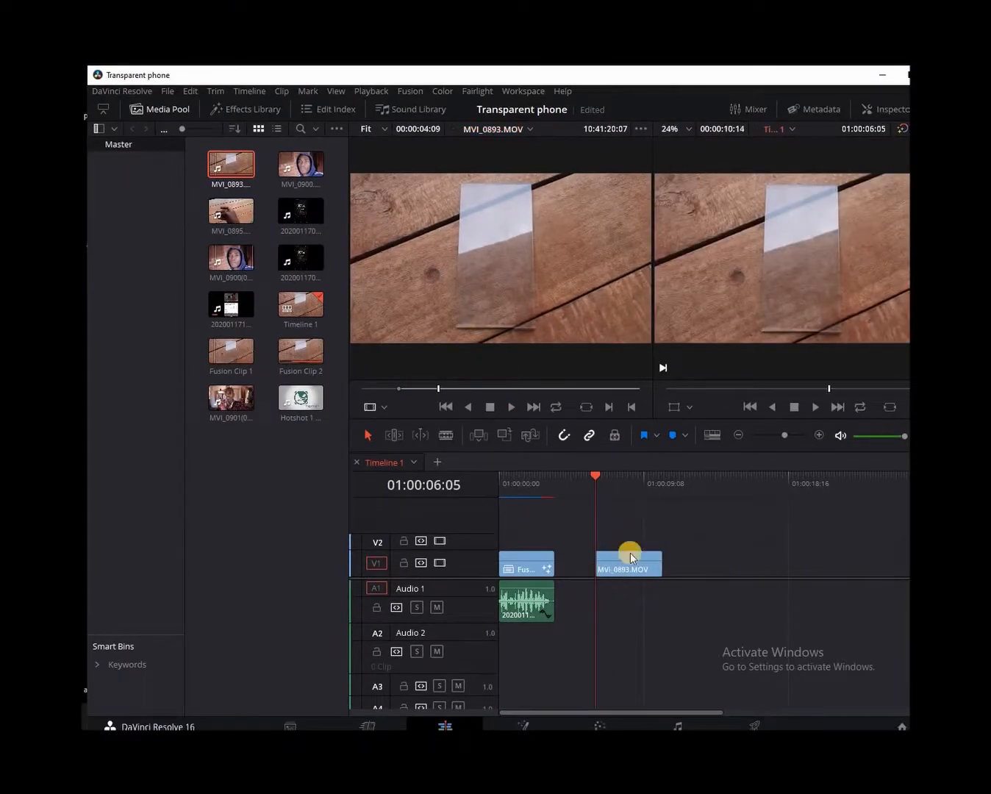
{"action": "left_click", "coordinate": [627, 573]}
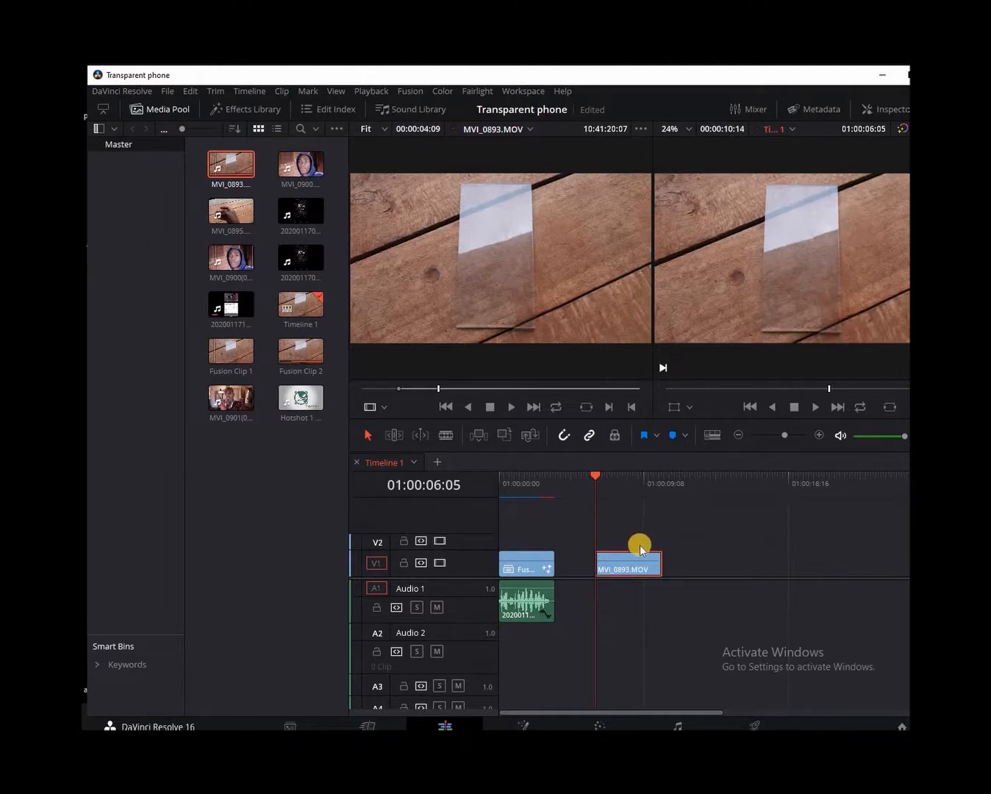
{"action": "left_click", "coordinate": [594, 724]}
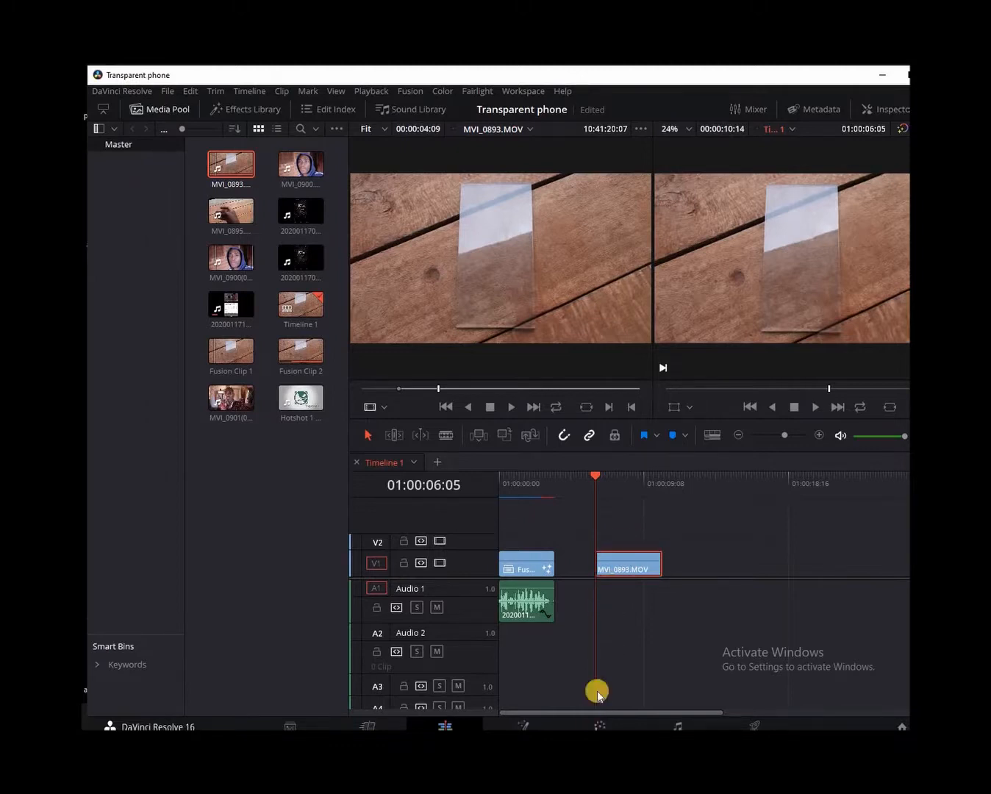
{"action": "left_click_drag", "start_coordinate": [723, 75], "coordinate": [670, 73]}
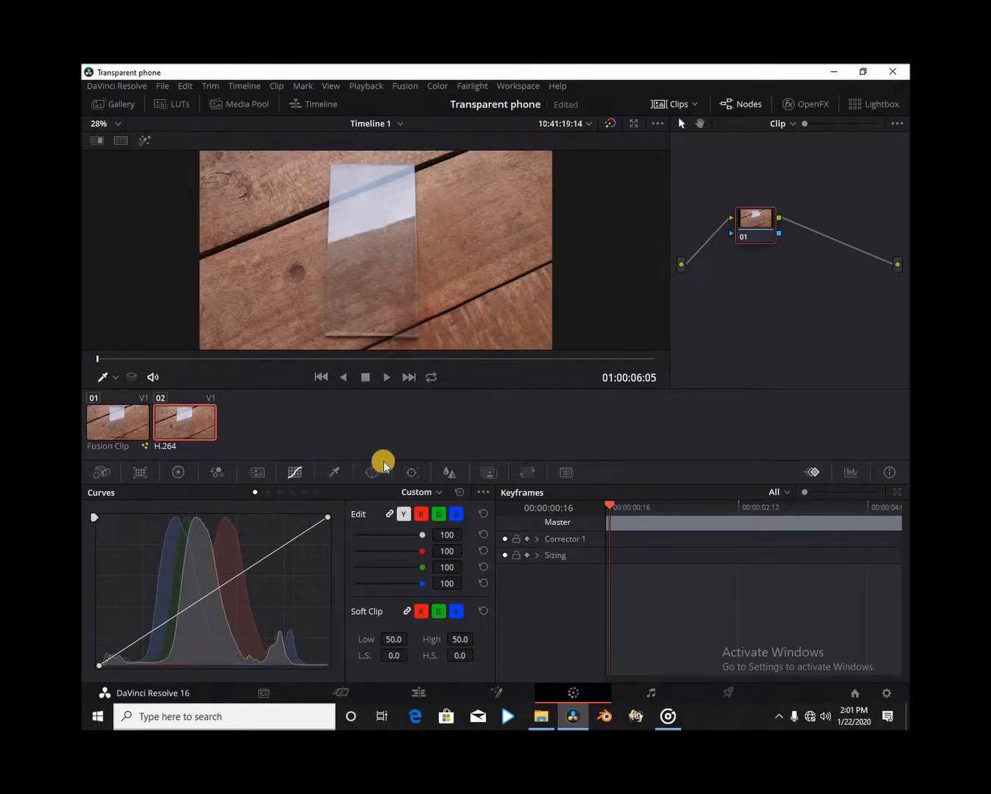
Stabilize MVI_0893.MOV in Stabilizer mode (Cropping 0.50, Smooth 0.25, Strength 1.00), then return to Edit.
{"action": "left_click", "coordinate": [414, 472]}
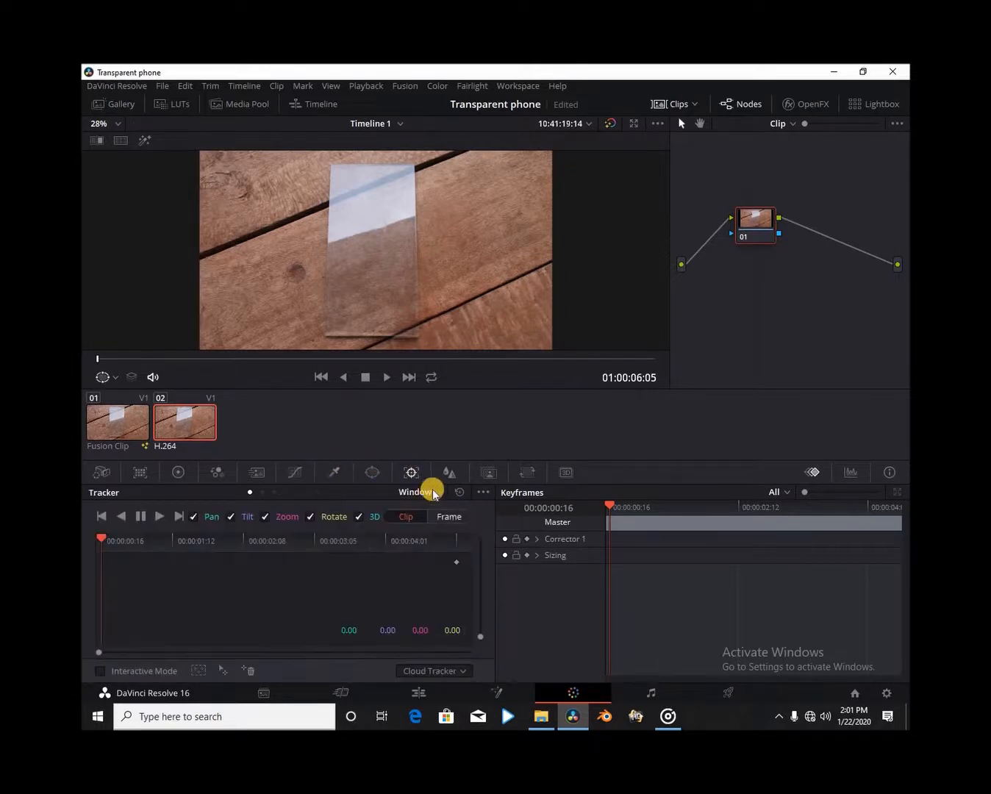
{"action": "left_click", "coordinate": [438, 492]}
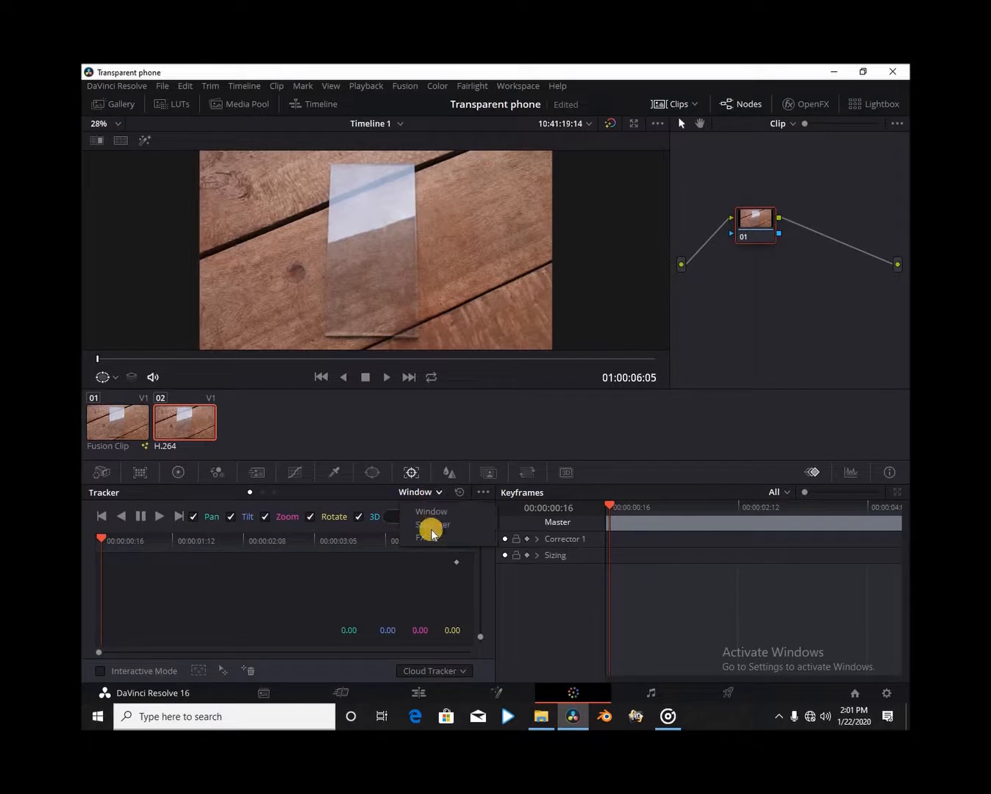
{"action": "left_click", "coordinate": [432, 525]}
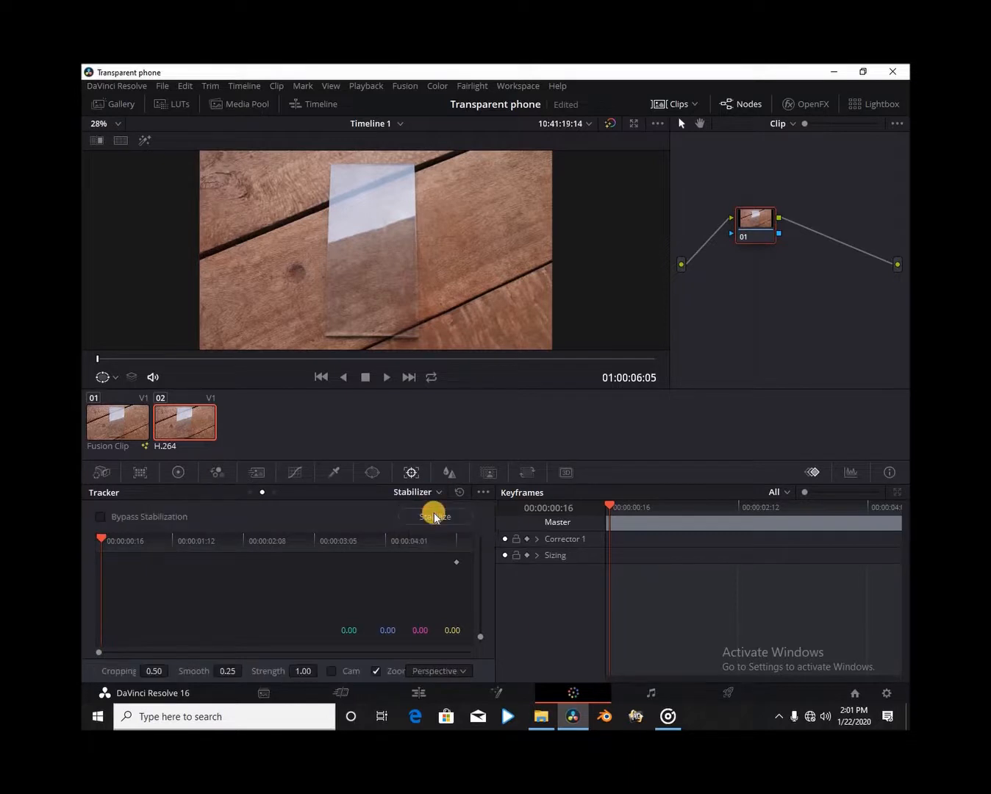
{"action": "left_click", "coordinate": [435, 517]}
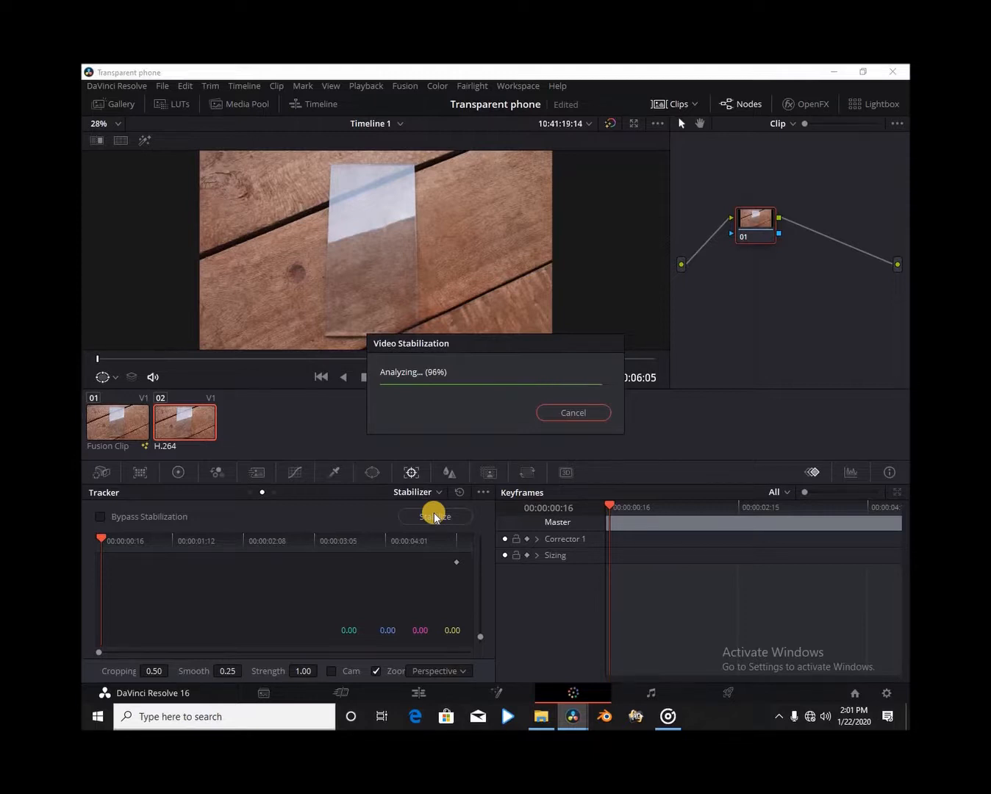
{"action": "left_click", "coordinate": [416, 694]}
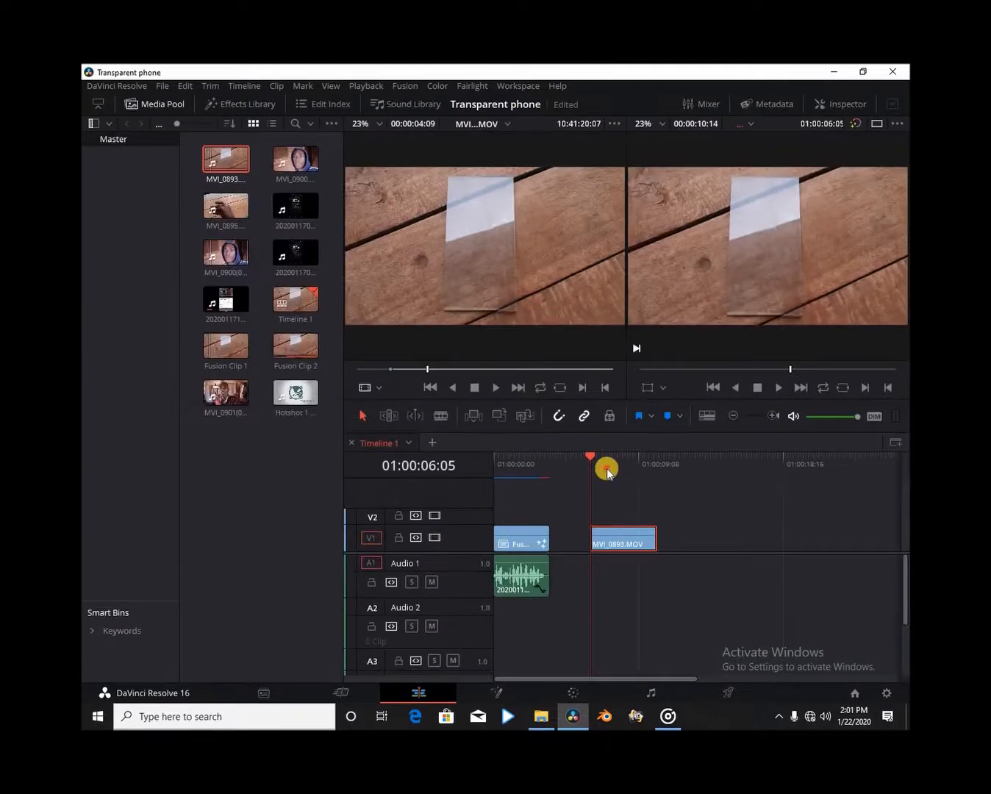
Convert MVI_0893.MOV on V1 into Fusion Clip 3 and open it on the Fusion page.
{"action": "left_click", "coordinate": [606, 465]}
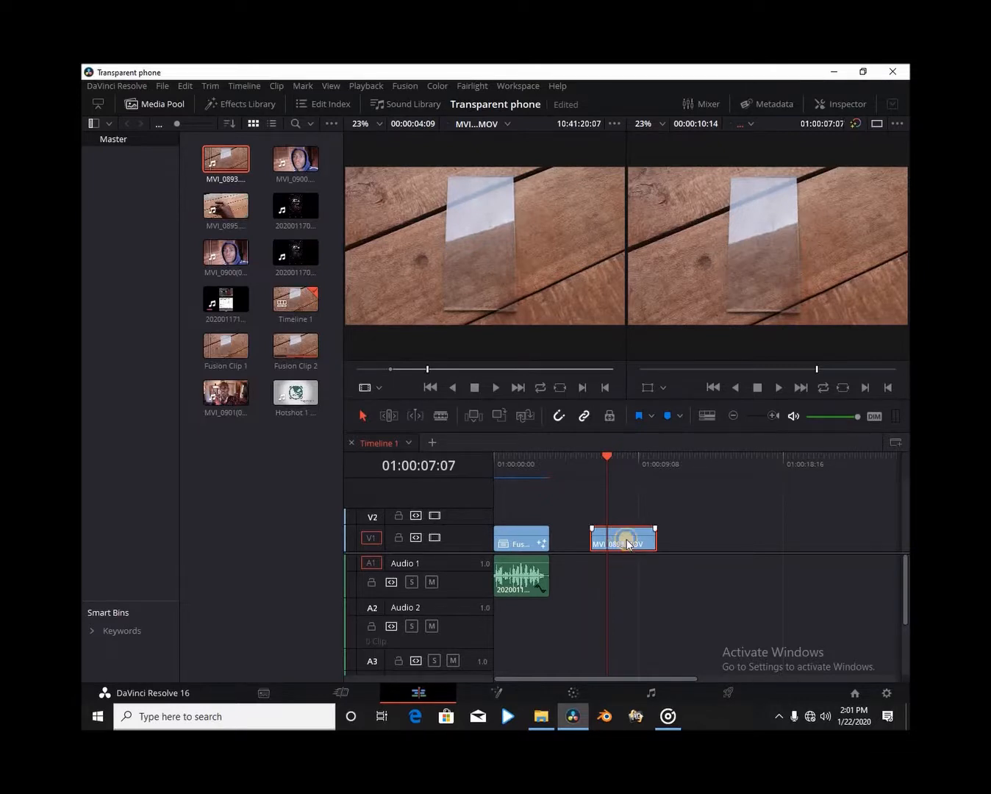
{"action": "right_click", "coordinate": [627, 544]}
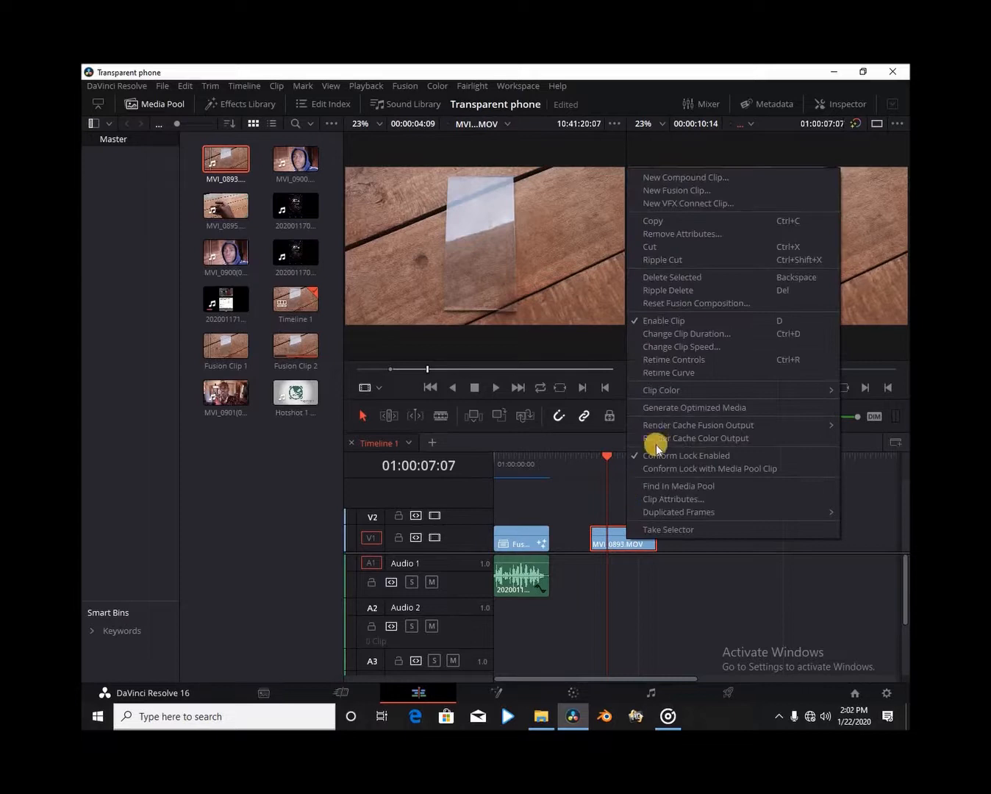
{"action": "left_click", "coordinate": [662, 192]}
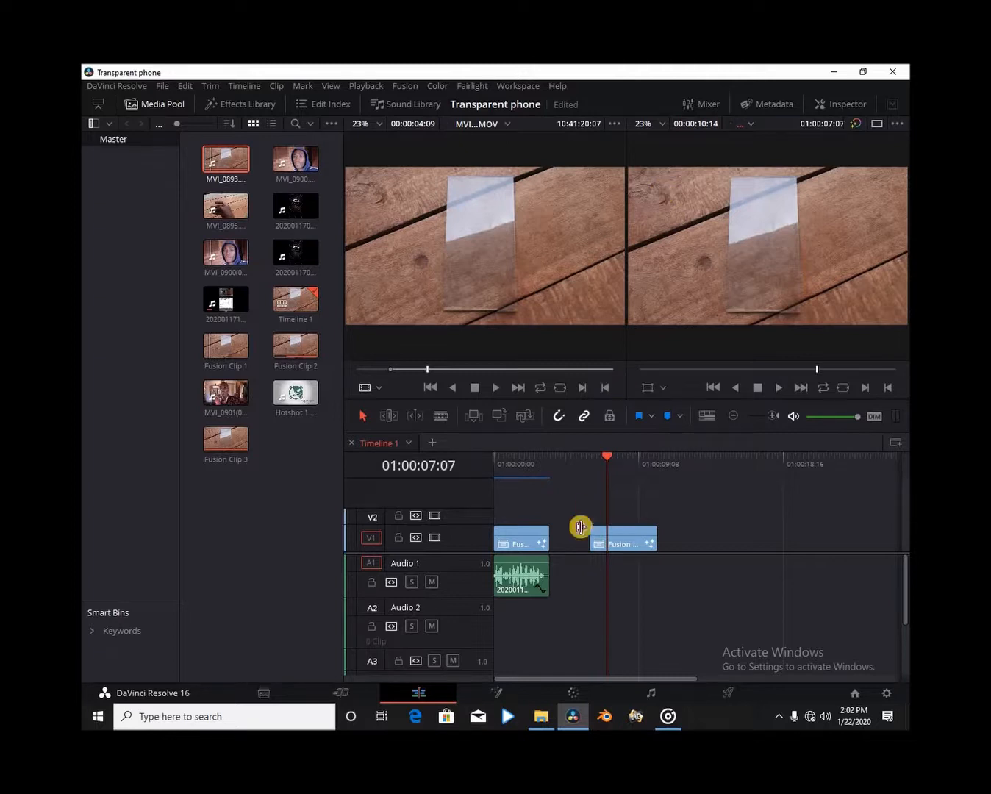
{"action": "left_click", "coordinate": [625, 541]}
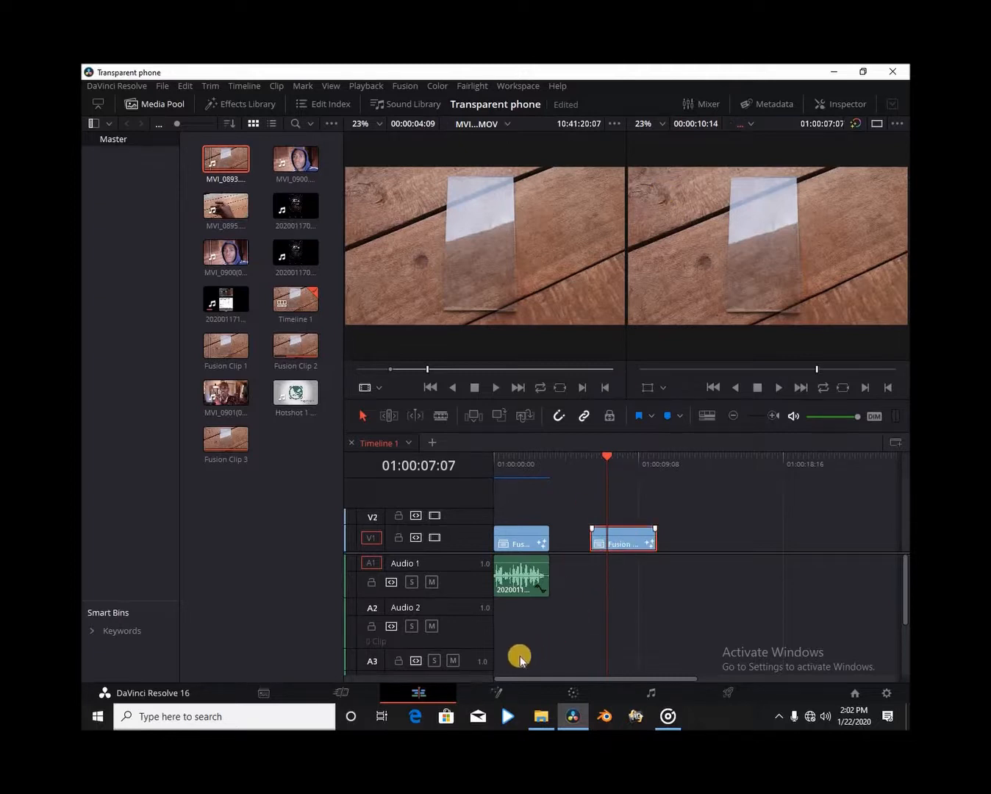
{"action": "left_click", "coordinate": [499, 691]}
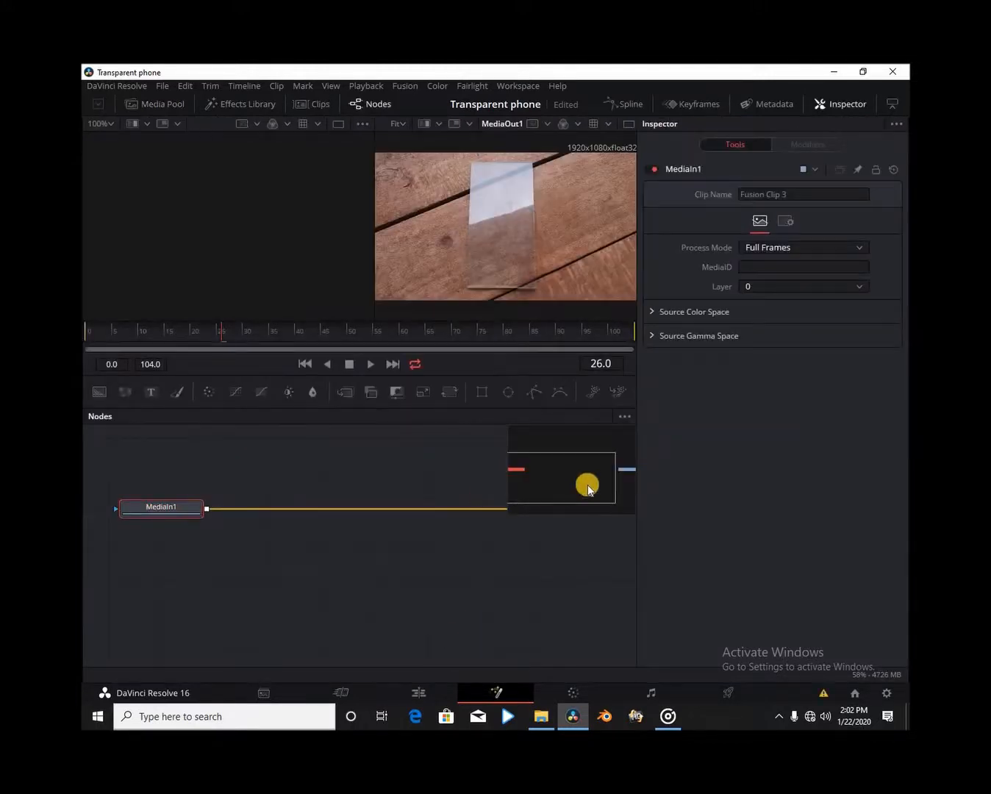
Spread MediaIn1 and MediaOut1 apart, unlink them, and show MediaIn1 in the viewer.
{"action": "left_click", "coordinate": [892, 104]}
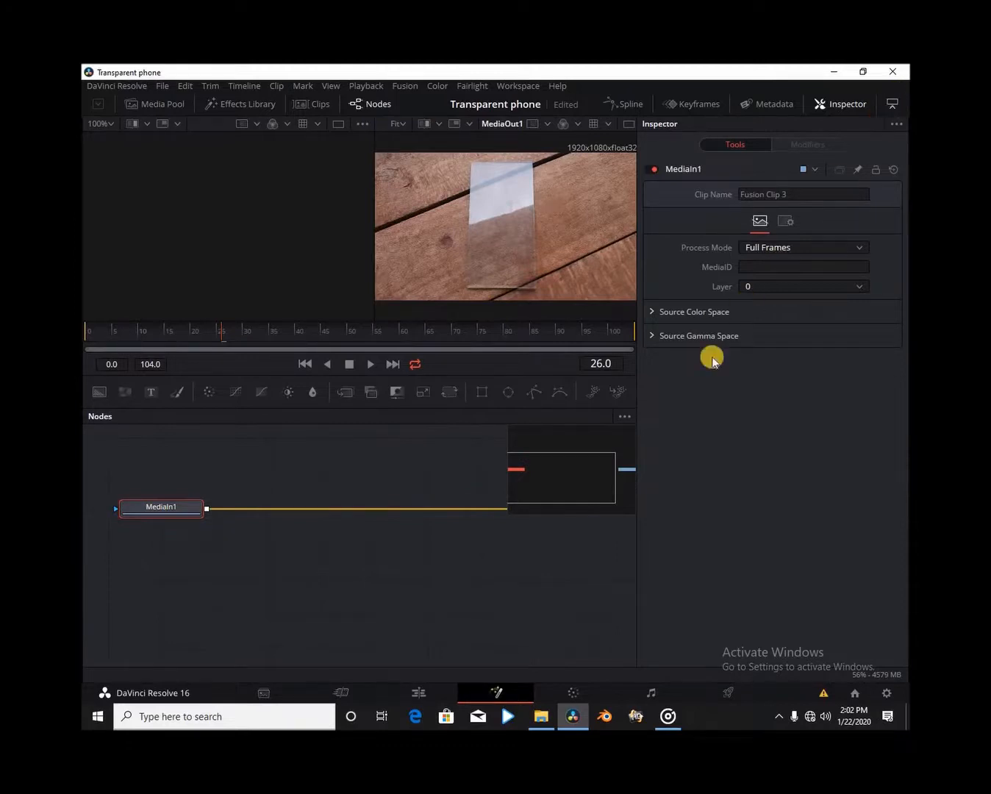
{"action": "left_click_drag", "start_coordinate": [660, 518], "coordinate": [697, 548]}
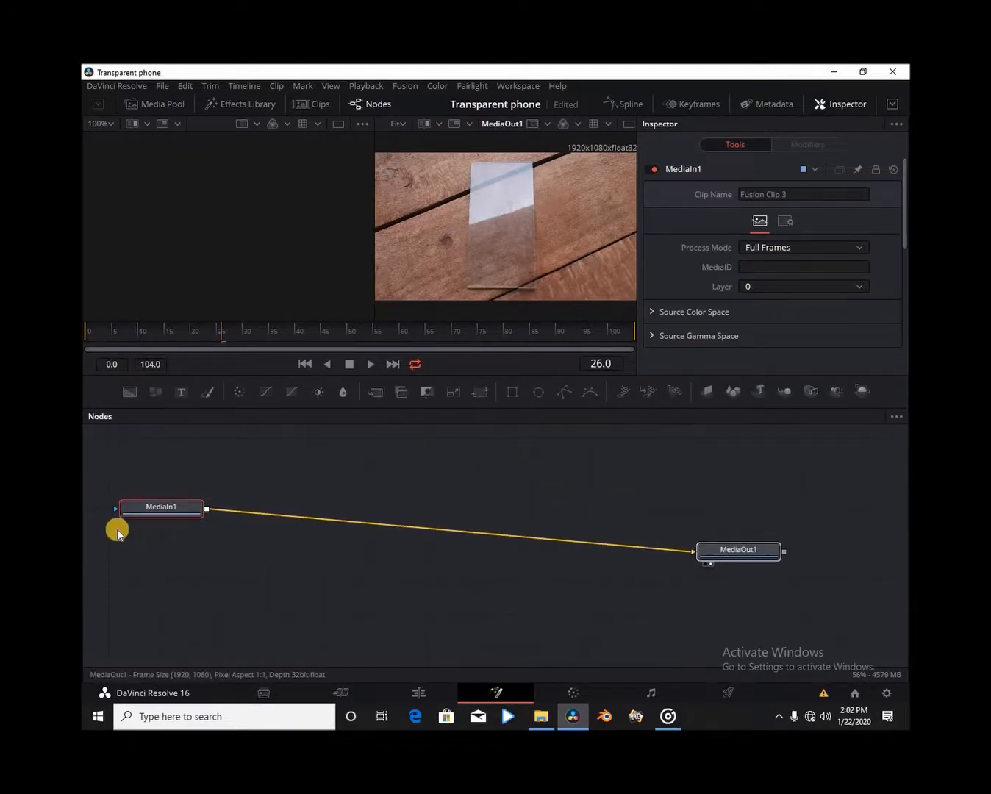
{"action": "left_click_drag", "start_coordinate": [157, 512], "coordinate": [321, 569]}
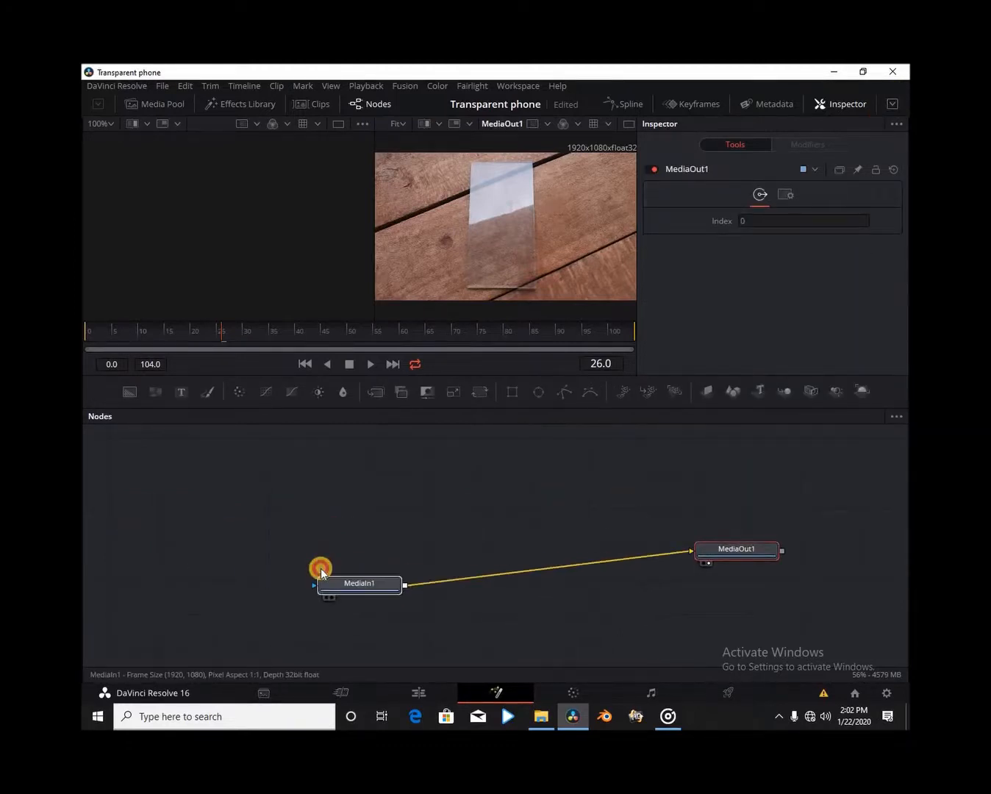
{"action": "left_click_drag", "start_coordinate": [435, 565], "coordinate": [272, 580]}
{"action": "left_click", "coordinate": [274, 578]}
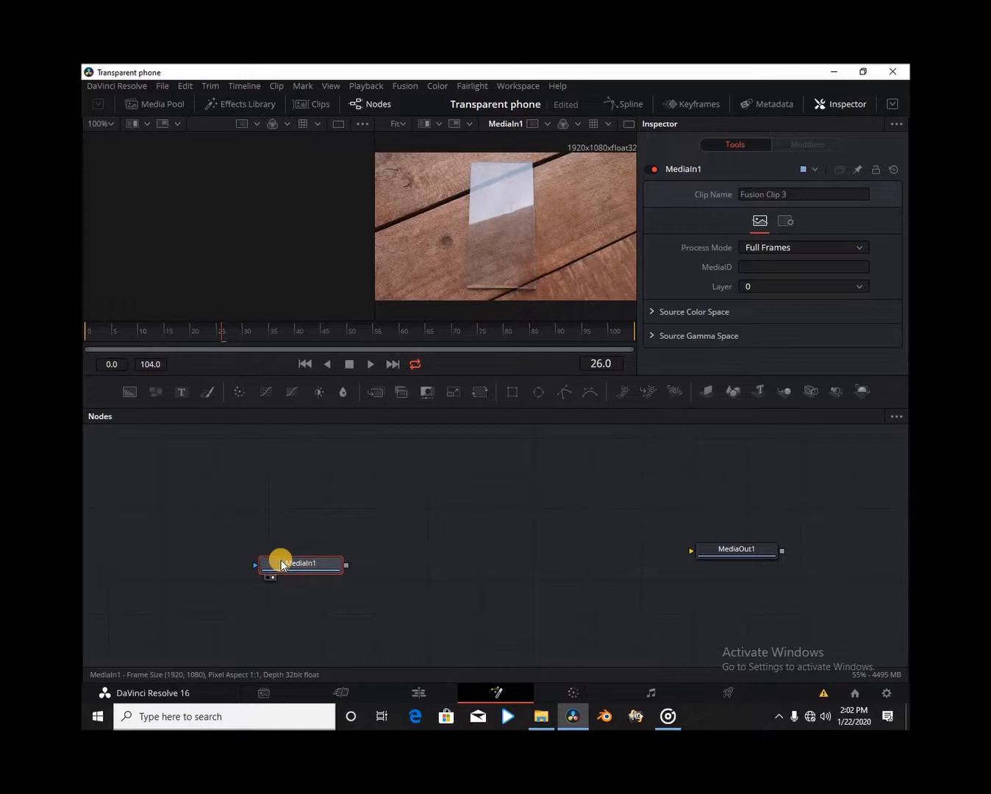
Rename the MediaIn1 node to glassphoneplate.
{"action": "key", "text": "F2"}
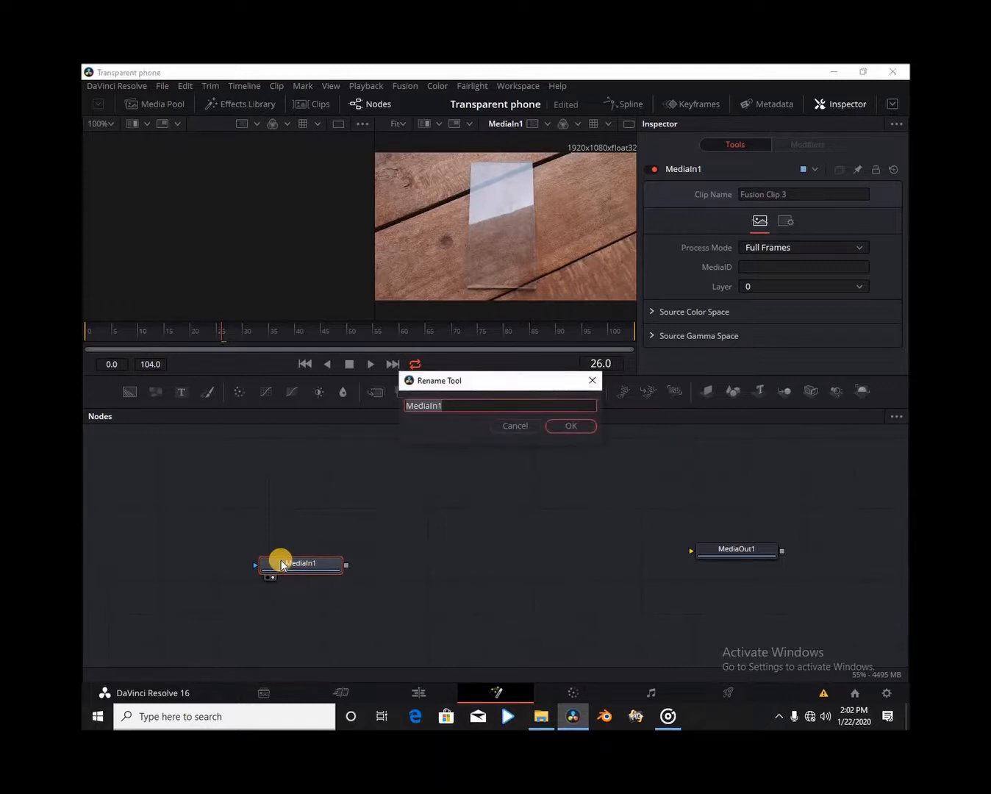
{"action": "type", "text": "phone plate"}
{"action": "key", "text": "Return"}
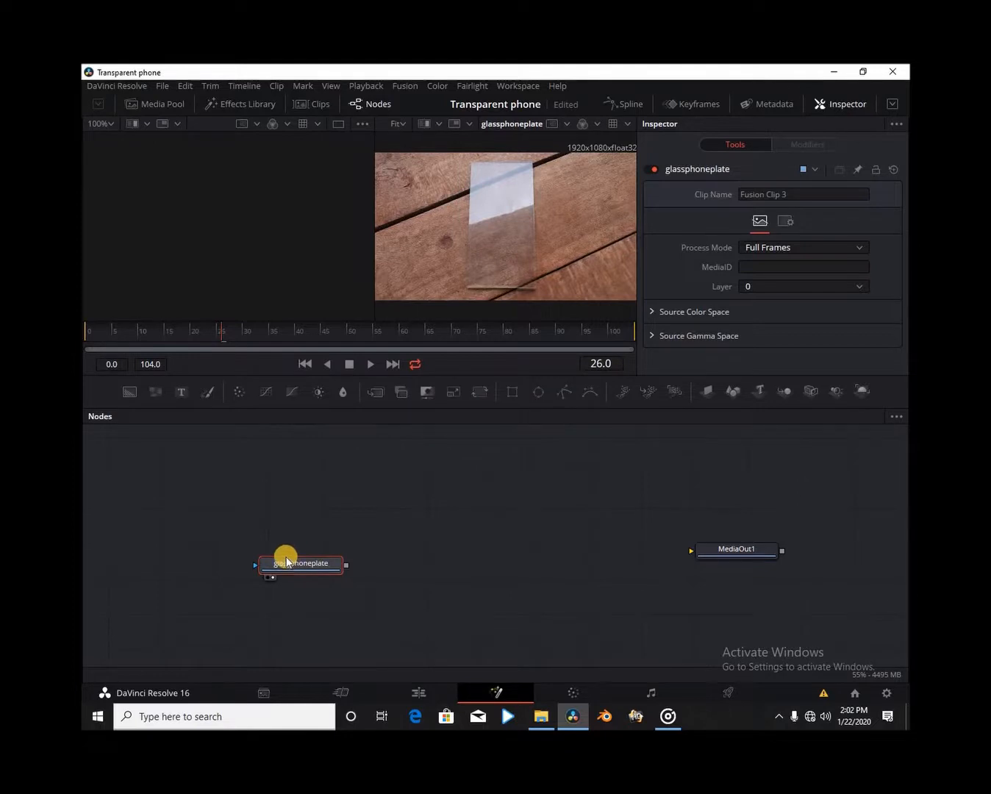
{"action": "left_click_drag", "start_coordinate": [297, 564], "coordinate": [289, 545]}
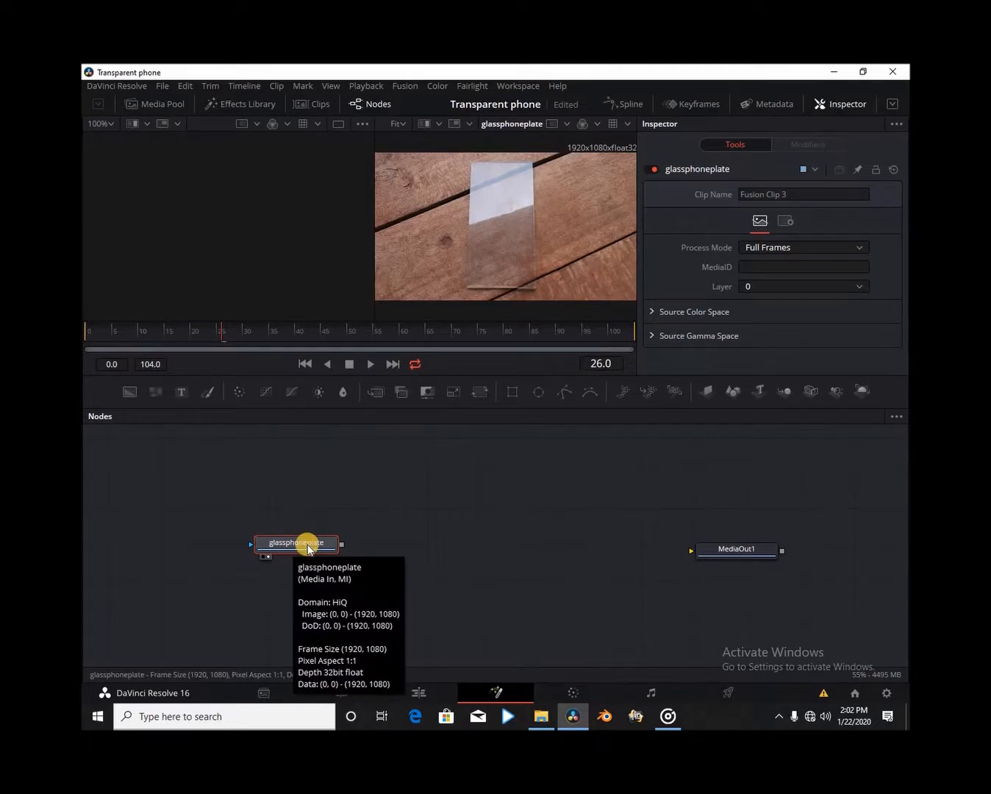
Add a Planar Tracker node after glassphoneplate.
{"action": "key", "text": "shift+space"}
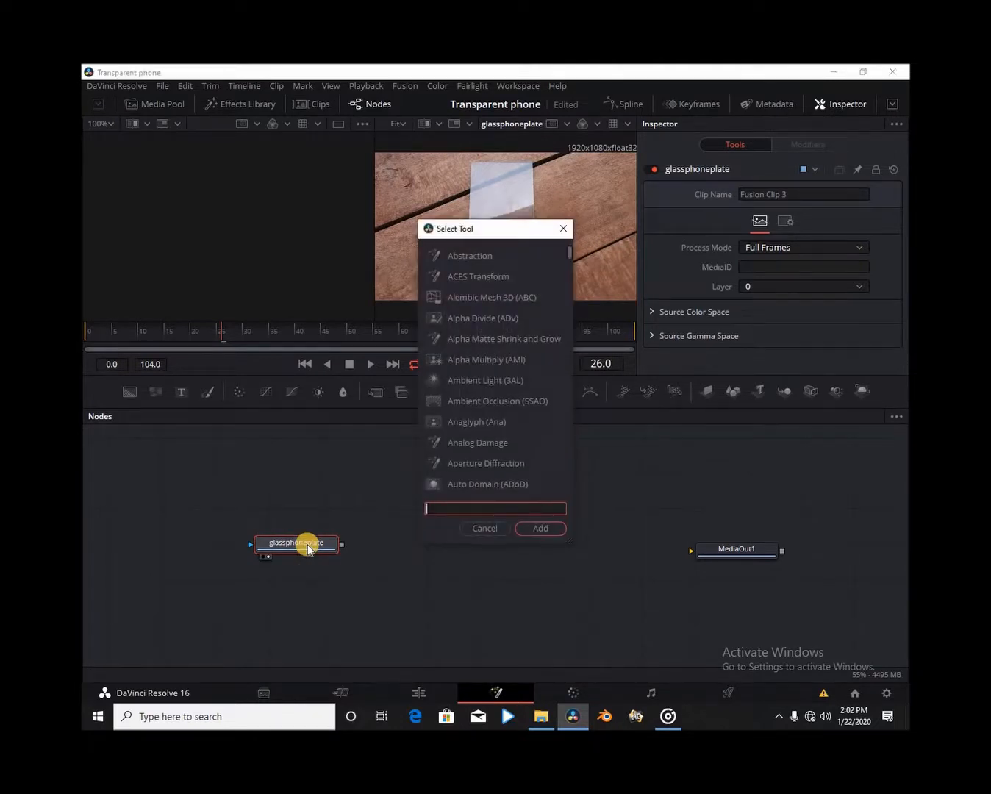
{"action": "type", "text": "plana"}
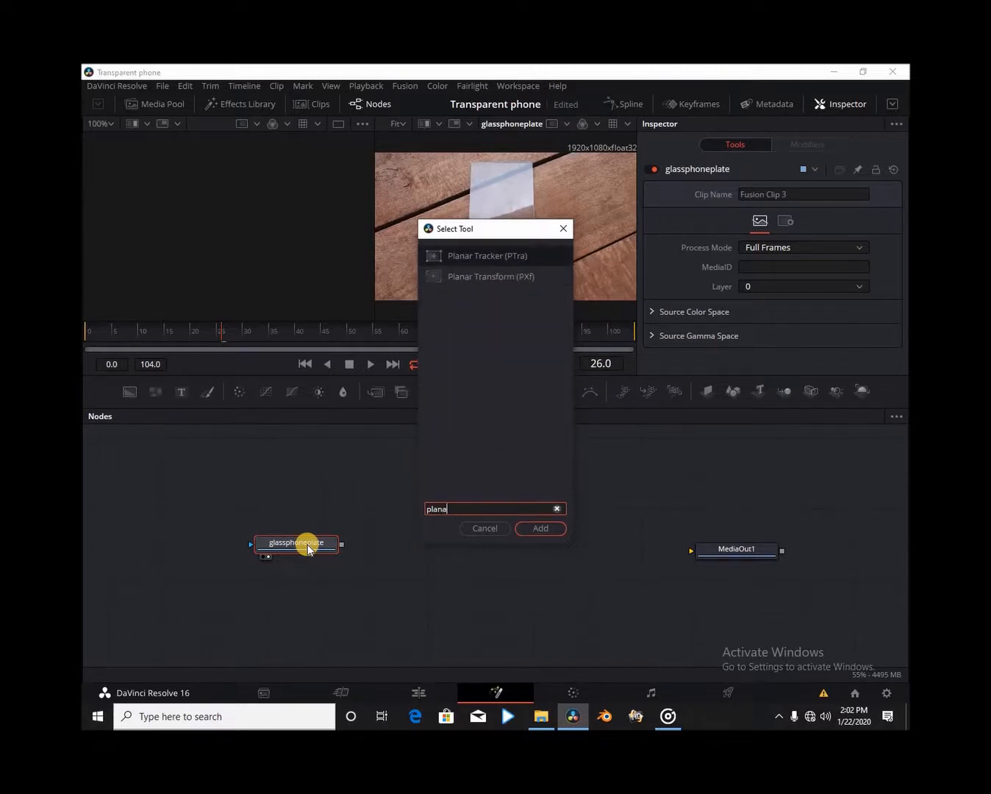
{"action": "key", "text": "Return"}
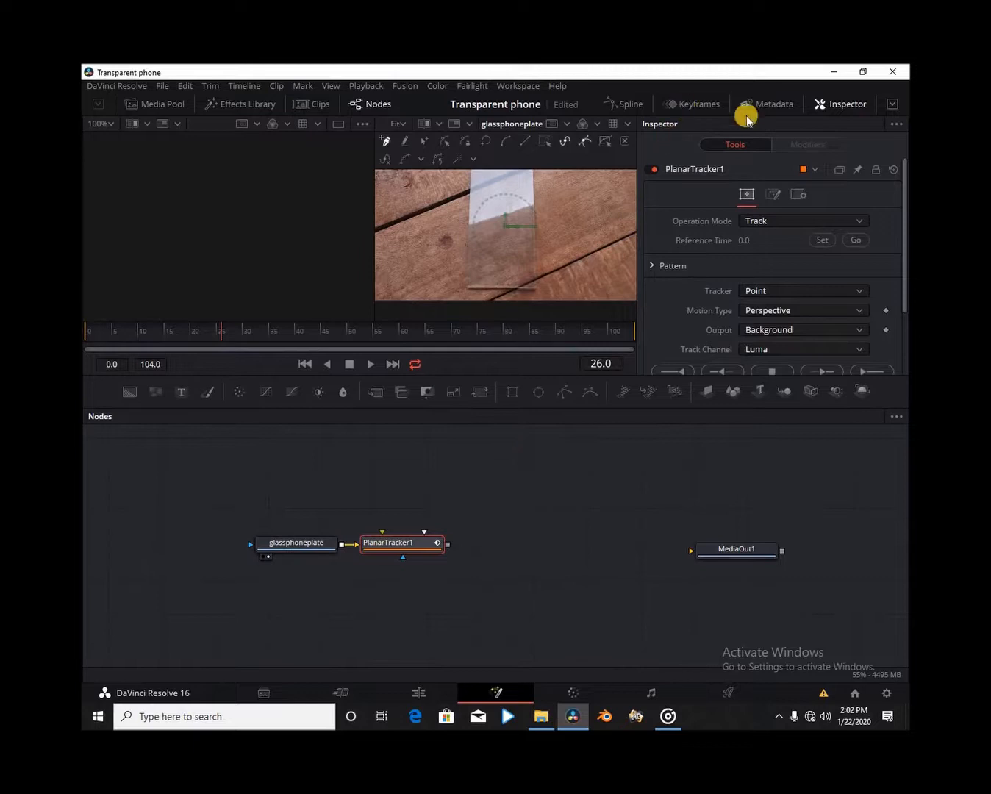
{"action": "left_click", "coordinate": [849, 103]}
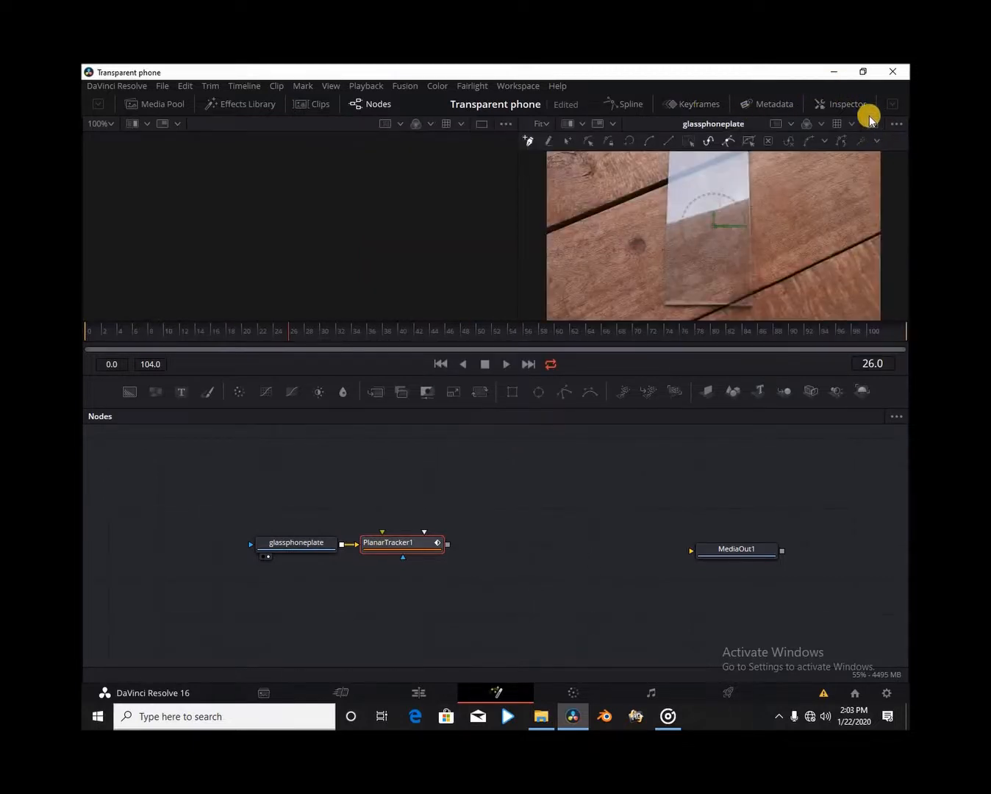
{"action": "left_click", "coordinate": [845, 103]}
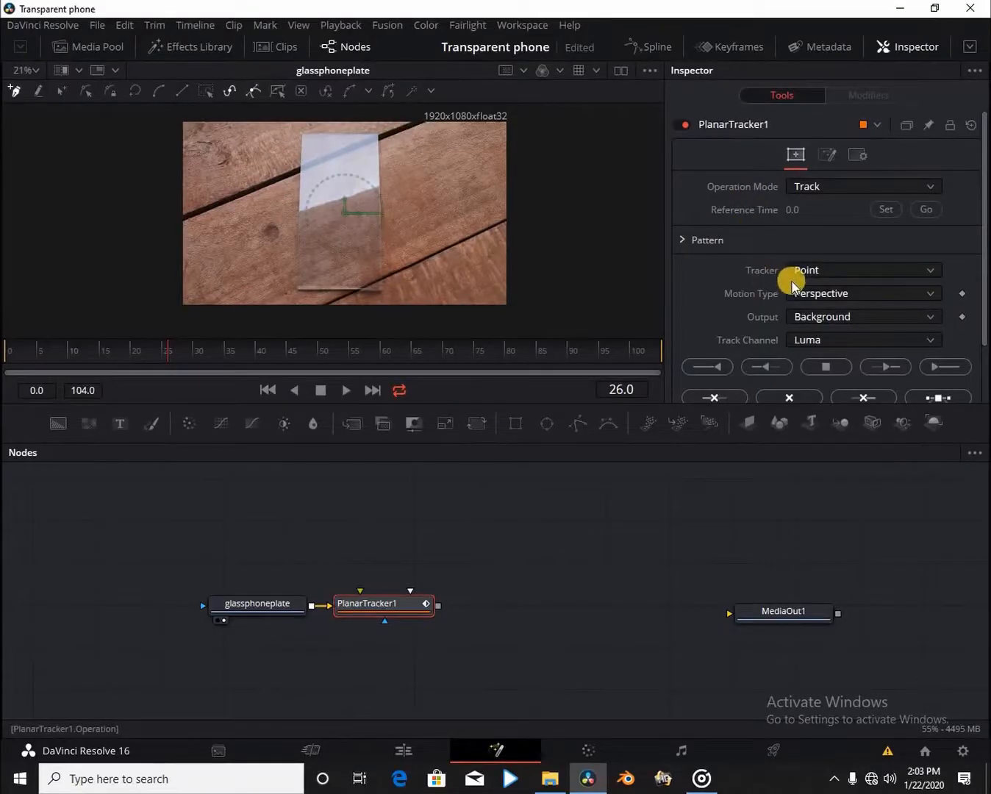
Set the tracker to Hybrid Point/Area with Affine (TRS + shear) motion and go to frame 104.
{"action": "left_click", "coordinate": [819, 276]}
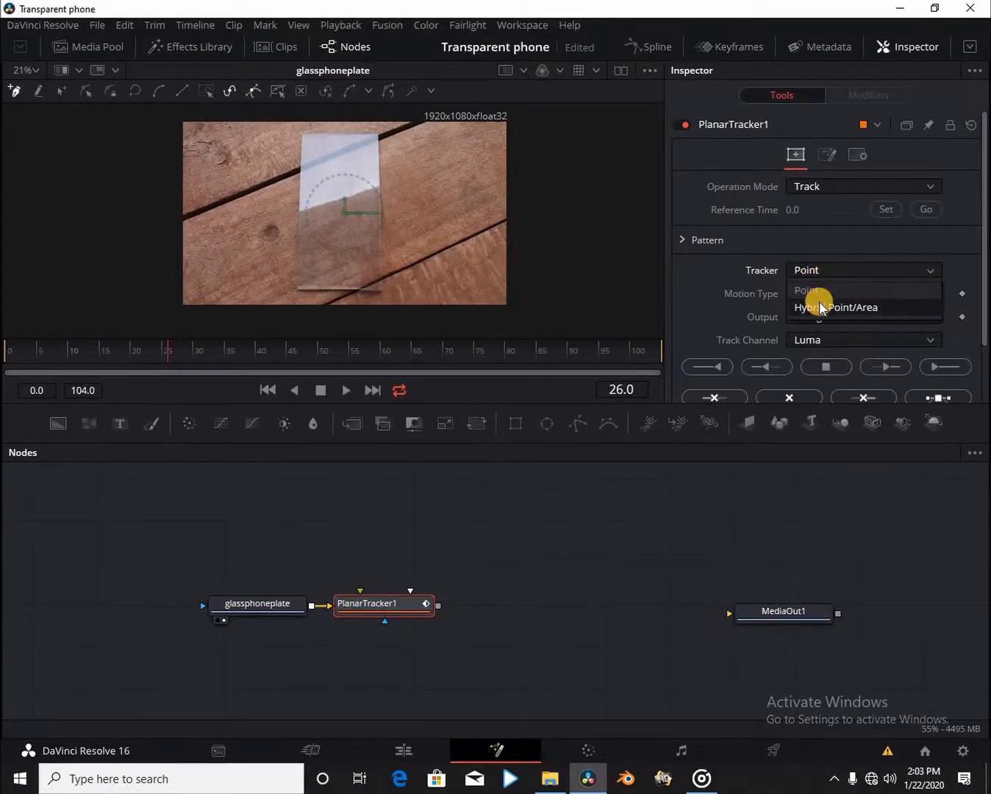
{"action": "left_click", "coordinate": [820, 306]}
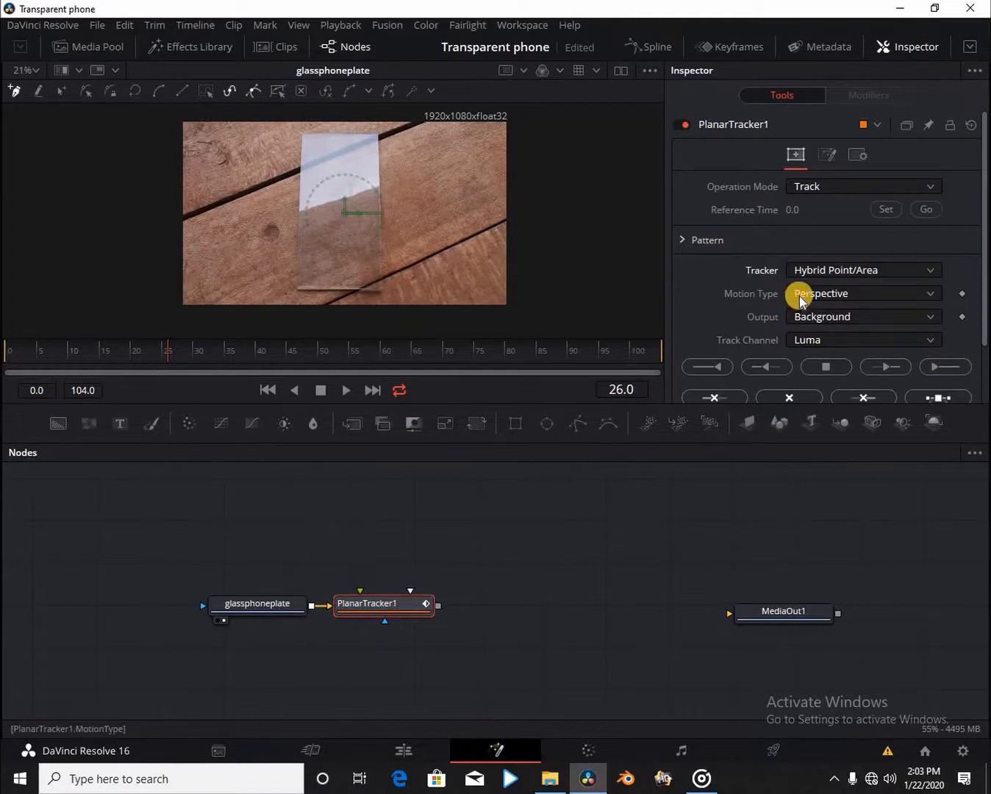
{"action": "left_click", "coordinate": [800, 299]}
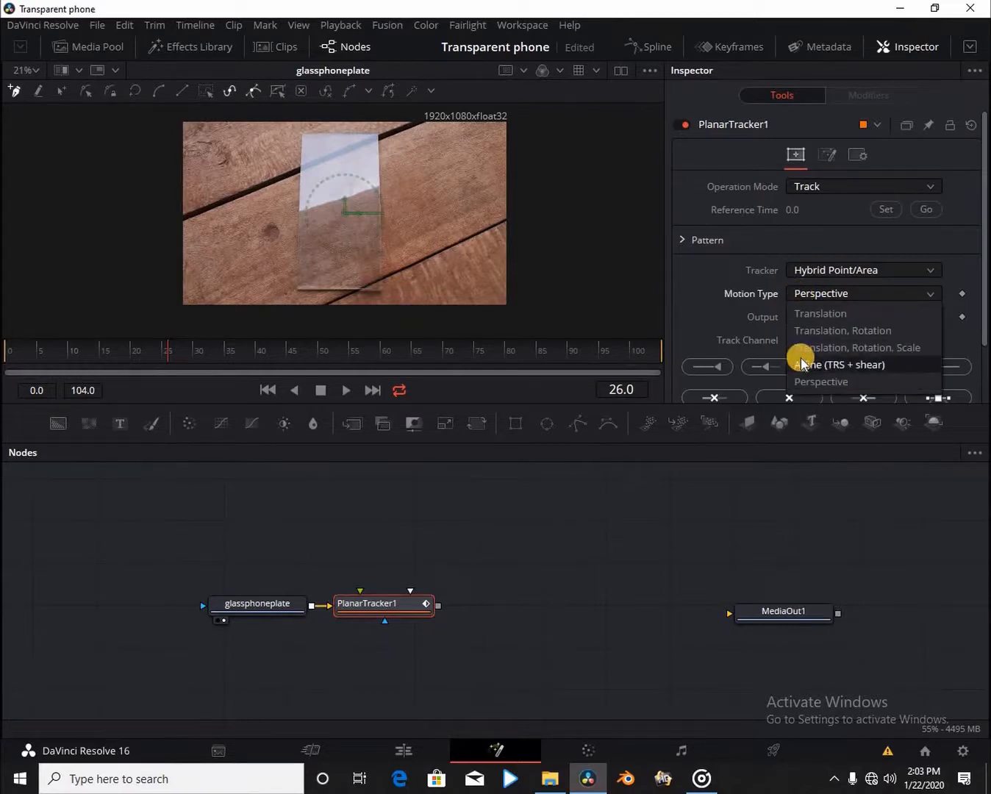
{"action": "left_click", "coordinate": [801, 361]}
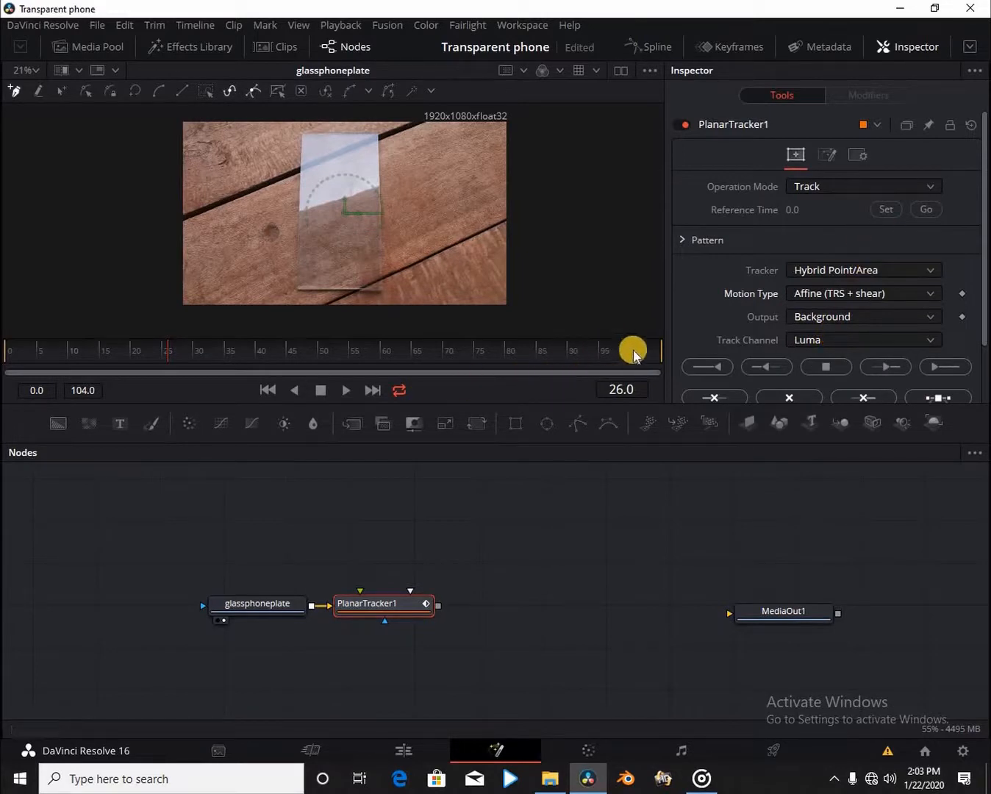
{"action": "left_click_drag", "start_coordinate": [633, 347], "coordinate": [664, 356]}
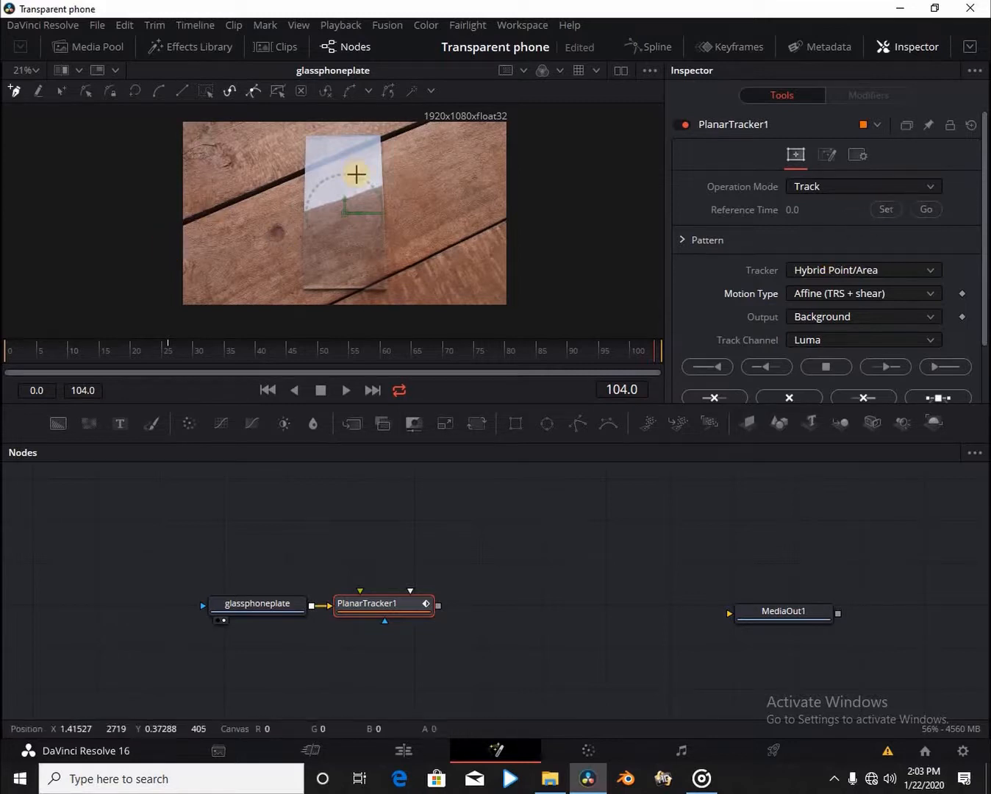
Zoom in and place tracking points on the glass plate's four corners at frame 104.
{"action": "scroll", "coordinate": [355, 183], "scroll_direction": "up", "scroll_amount": 2}
{"action": "scroll", "coordinate": [355, 183], "scroll_direction": "up", "scroll_amount": 1}
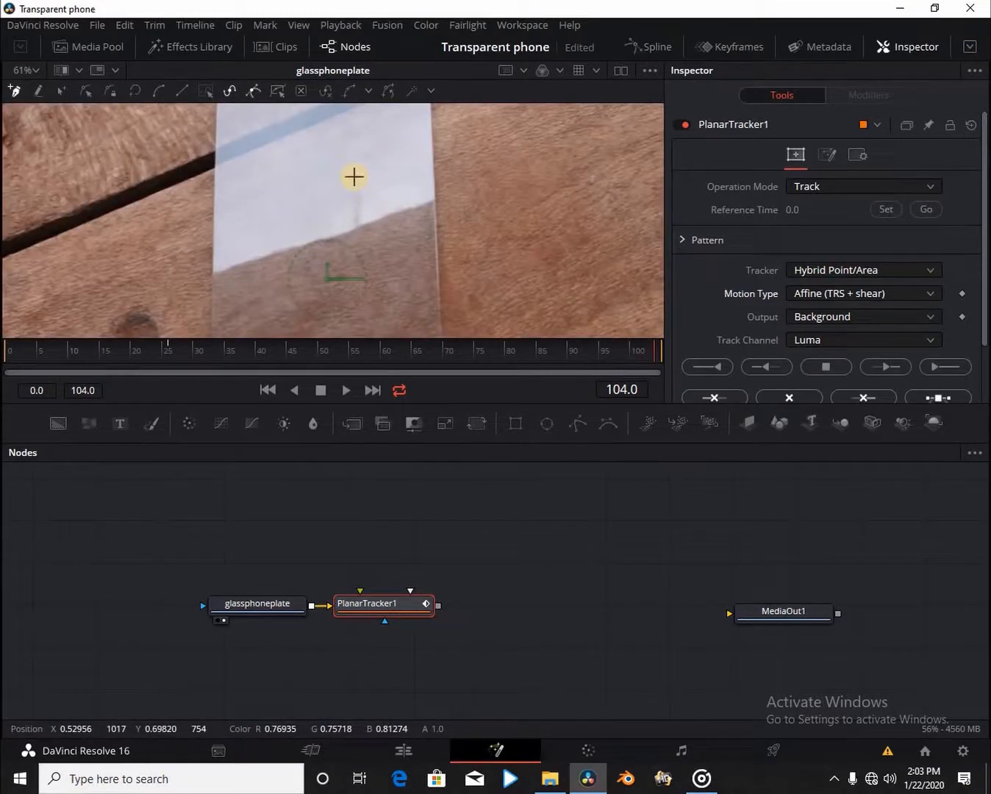
{"action": "scroll", "coordinate": [244, 165], "scroll_direction": "up", "scroll_amount": 2}
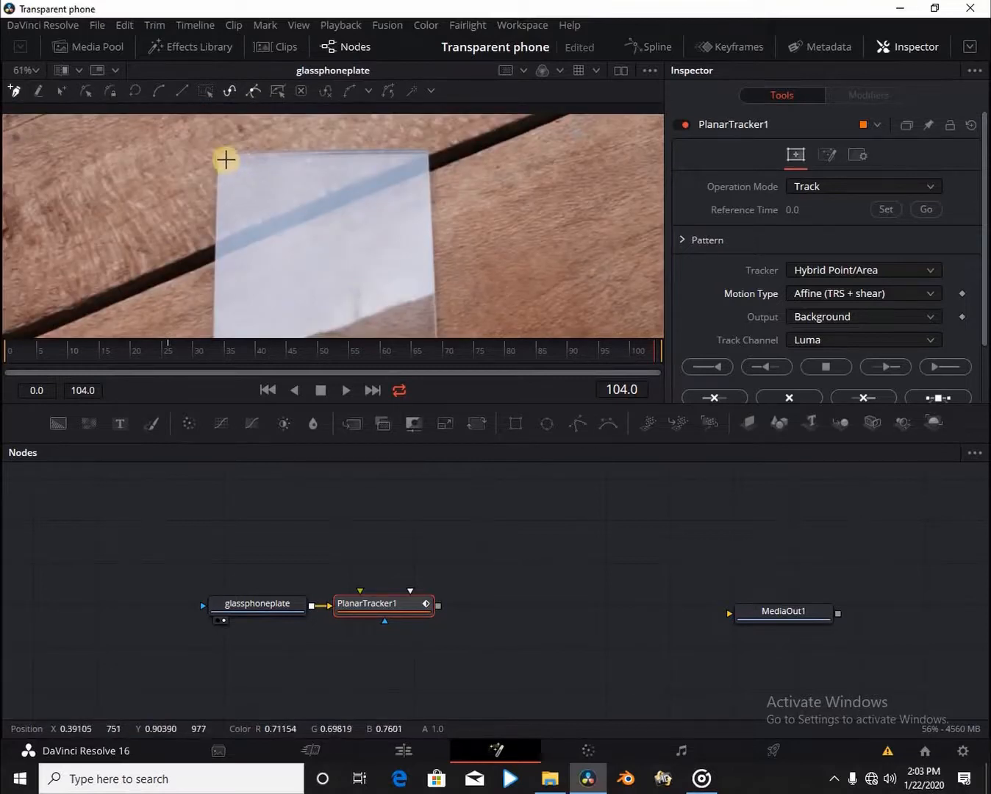
{"action": "left_click_drag", "start_coordinate": [227, 159], "coordinate": [317, 159]}
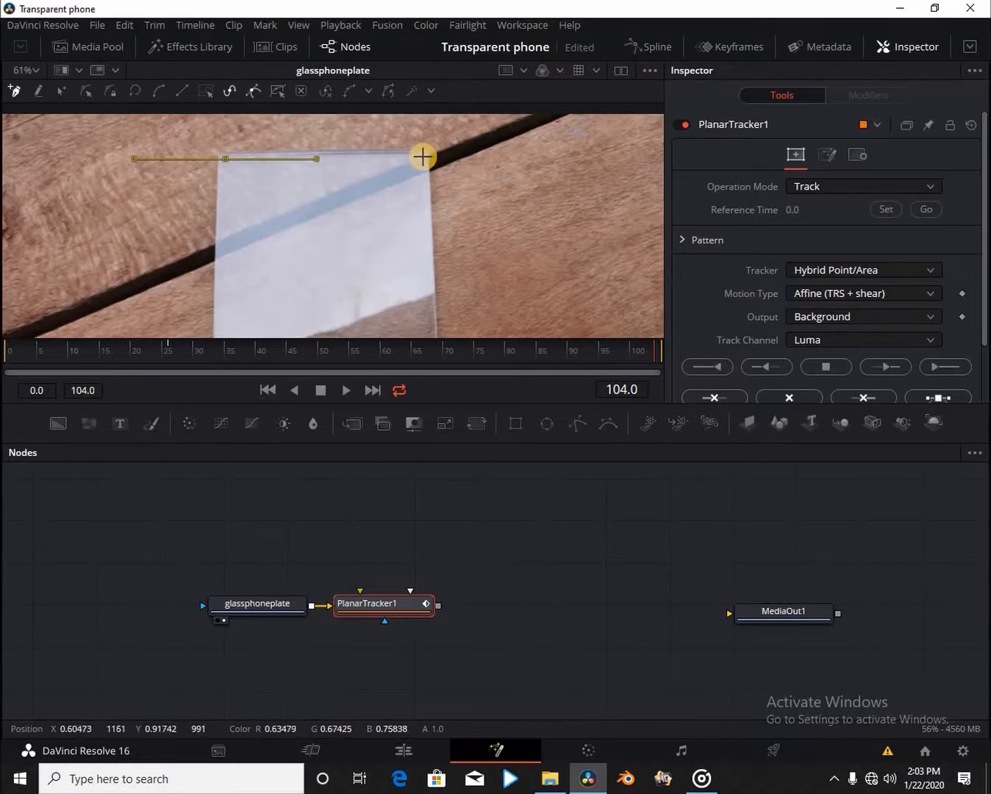
{"action": "left_click", "coordinate": [422, 156]}
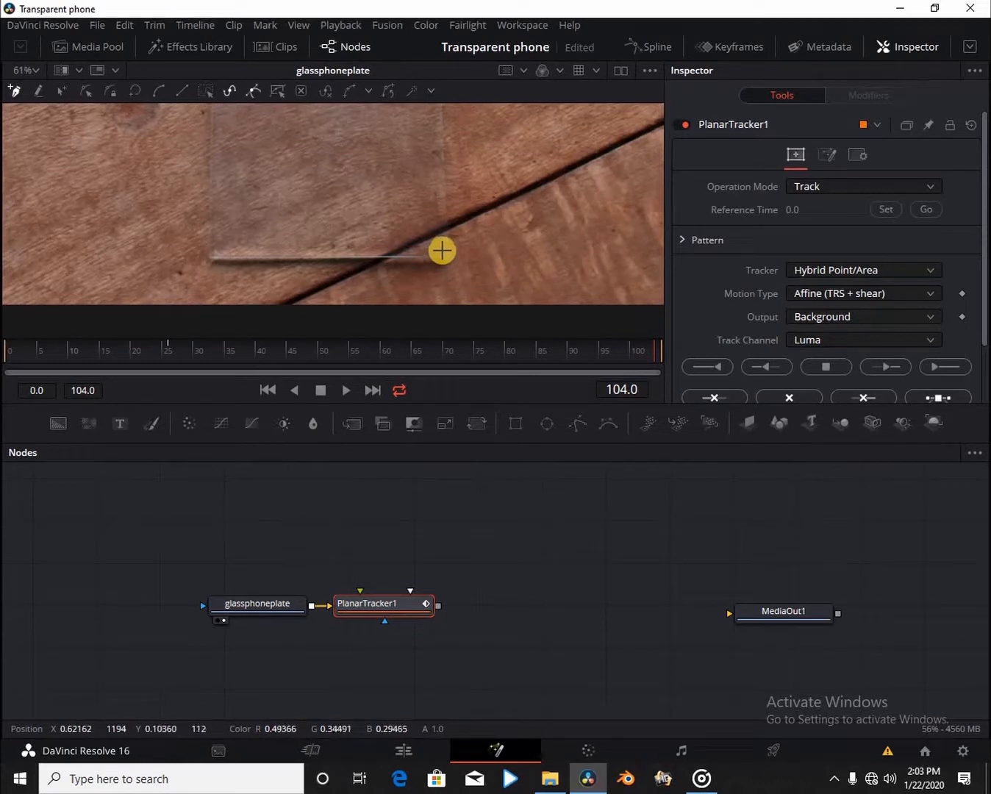
{"action": "left_click", "coordinate": [442, 251]}
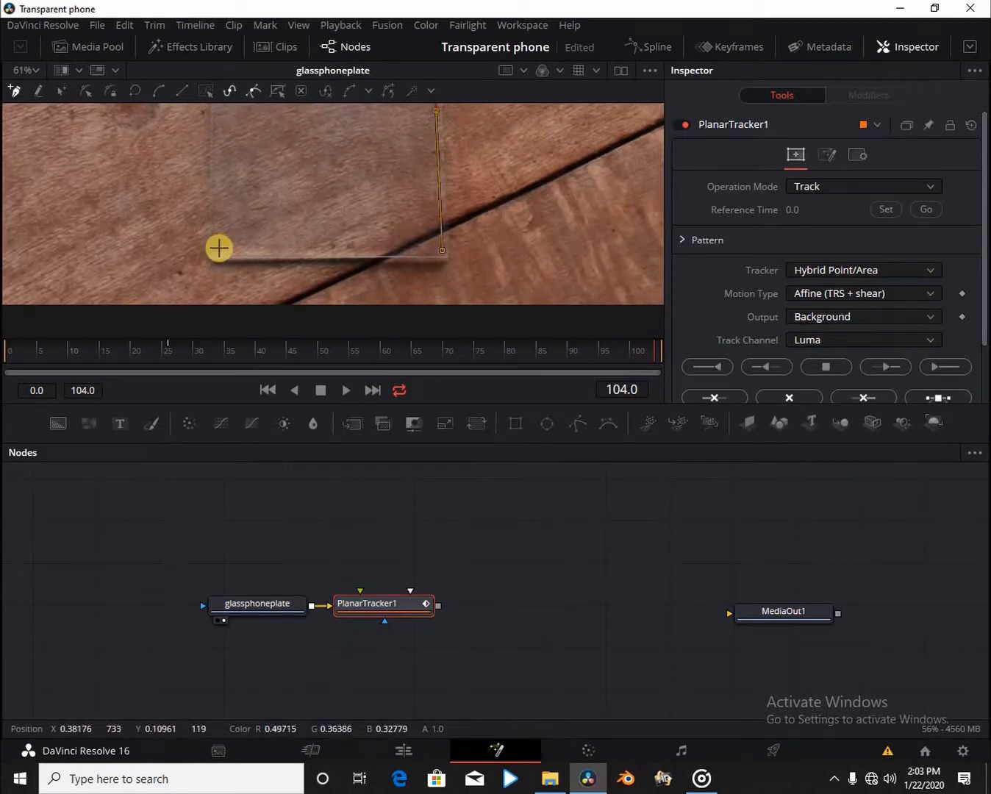
{"action": "left_click", "coordinate": [220, 250]}
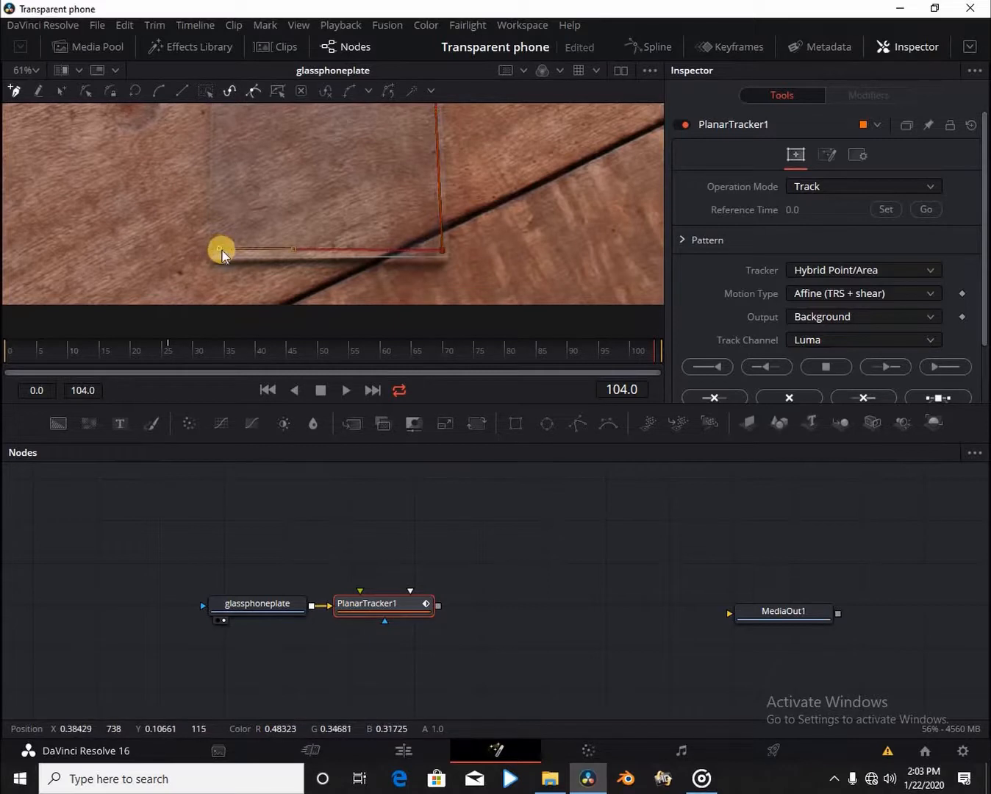
Close the tracking shape and fine-tune its corner points onto the plate's edges.
{"action": "left_click", "coordinate": [219, 250]}
{"action": "left_click_drag", "start_coordinate": [218, 250], "coordinate": [216, 253]}
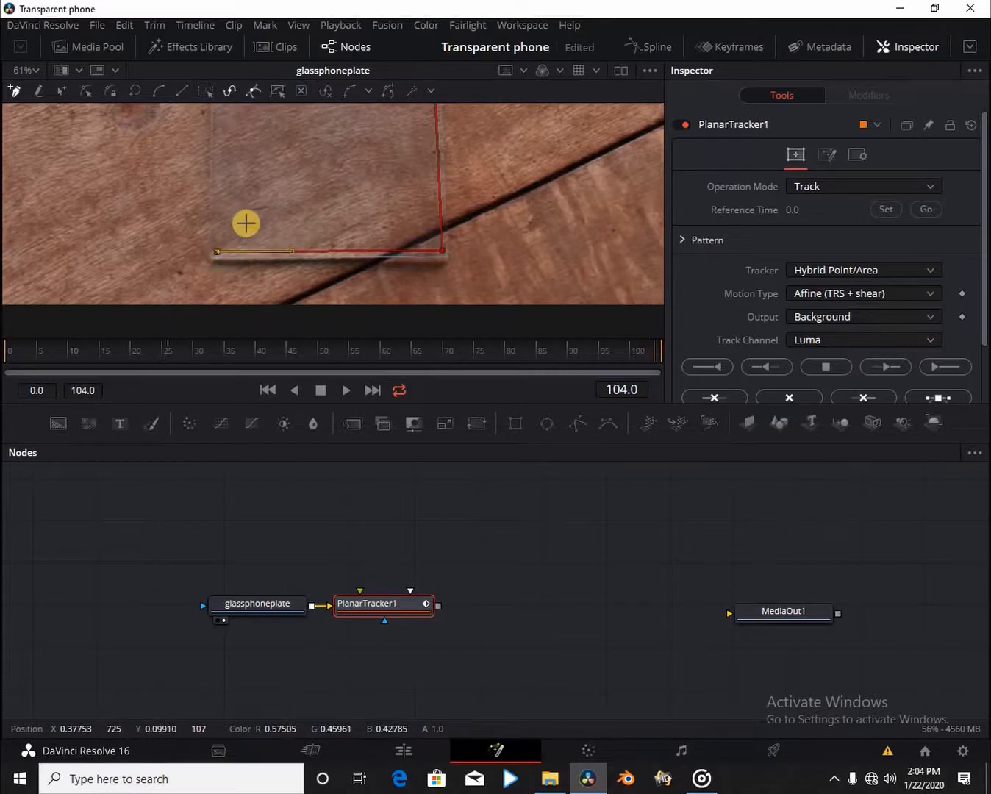
{"action": "scroll", "coordinate": [235, 206], "scroll_direction": "up", "scroll_amount": 8}
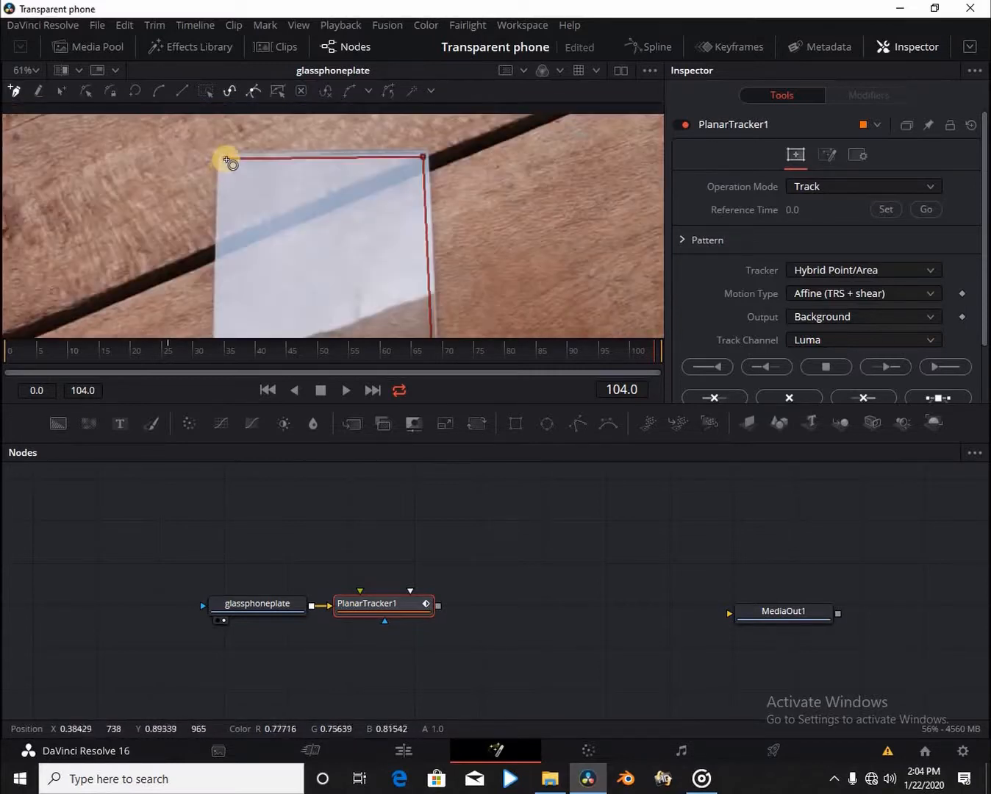
{"action": "left_click", "coordinate": [226, 161]}
{"action": "left_click_drag", "start_coordinate": [226, 160], "coordinate": [224, 163]}
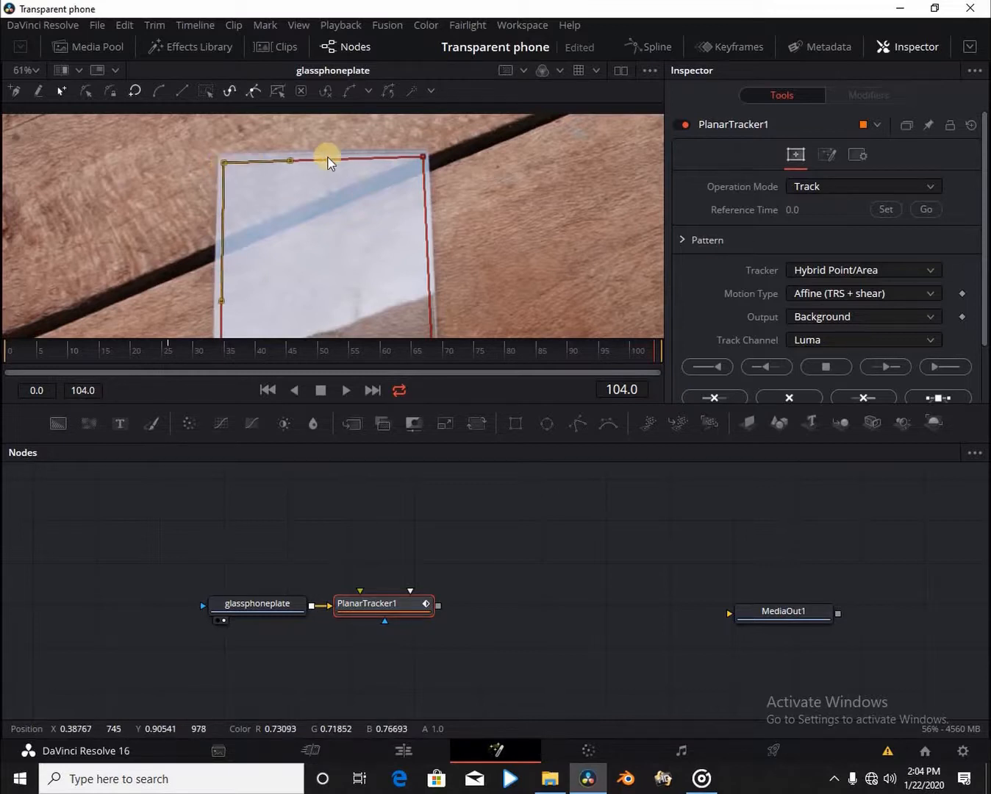
{"action": "left_click_drag", "start_coordinate": [422, 155], "coordinate": [424, 158]}
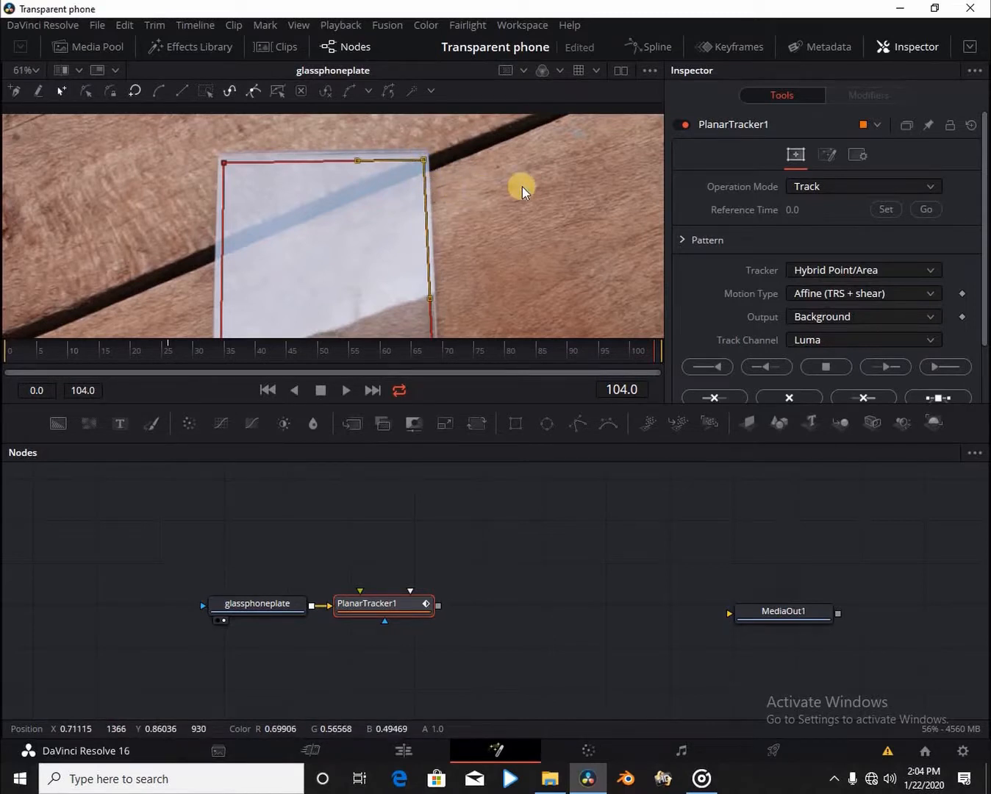
{"action": "scroll", "coordinate": [521, 186], "scroll_direction": "down", "scroll_amount": 2}
{"action": "scroll", "coordinate": [522, 186], "scroll_direction": "down", "scroll_amount": 1}
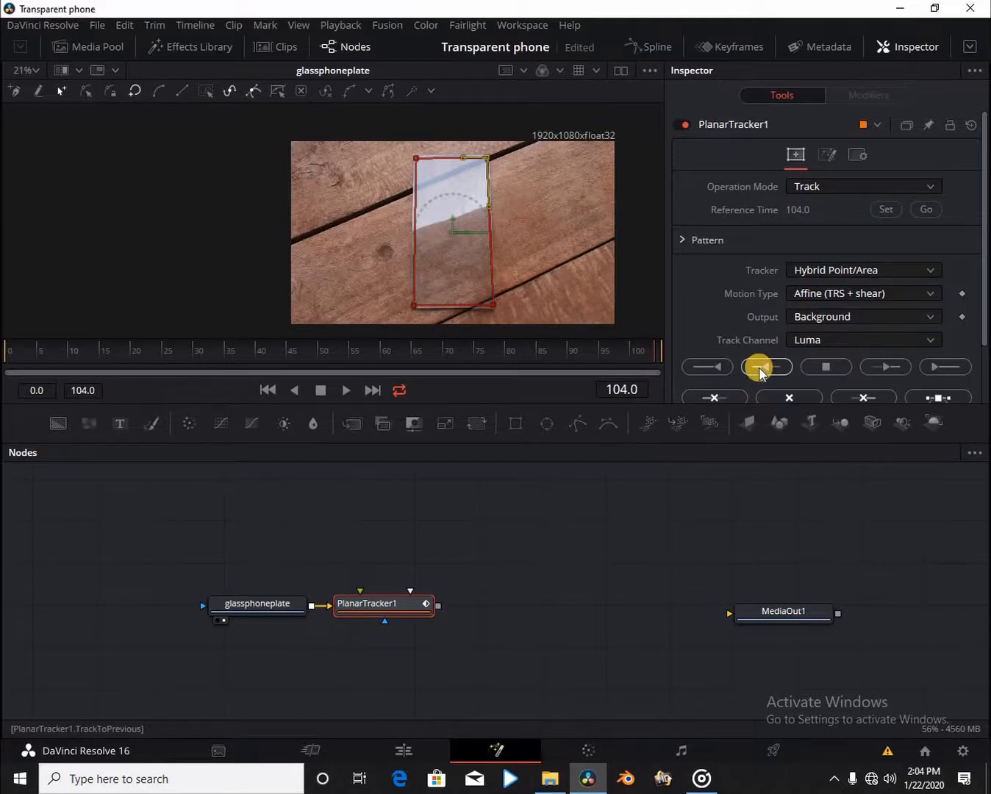
Track the glass plate backward with PlanarTracker1 from frame 104 to frame 0.
{"action": "left_click", "coordinate": [349, 621]}
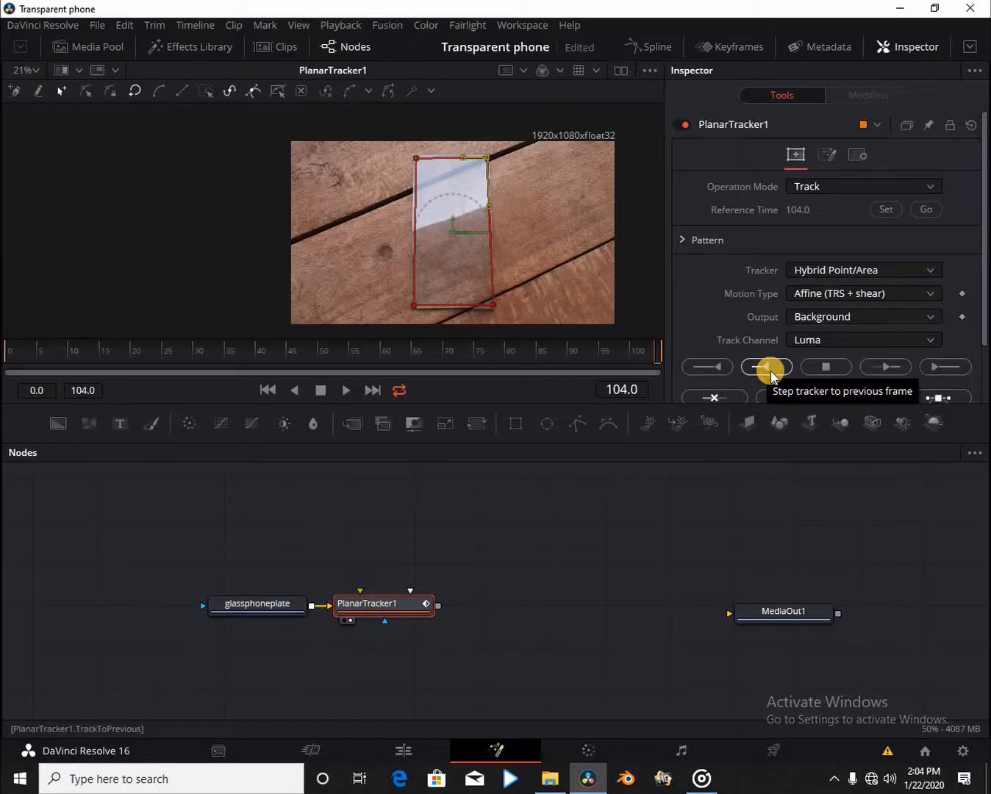
{"action": "left_click", "coordinate": [770, 371]}
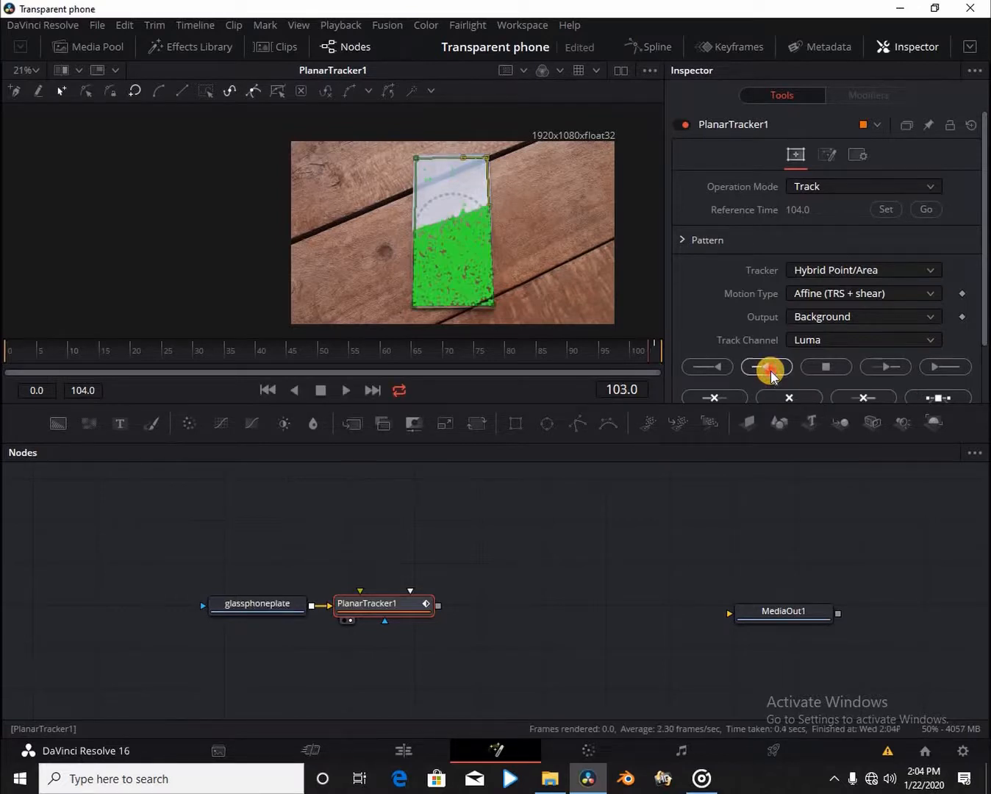
{"action": "left_click", "coordinate": [770, 371]}
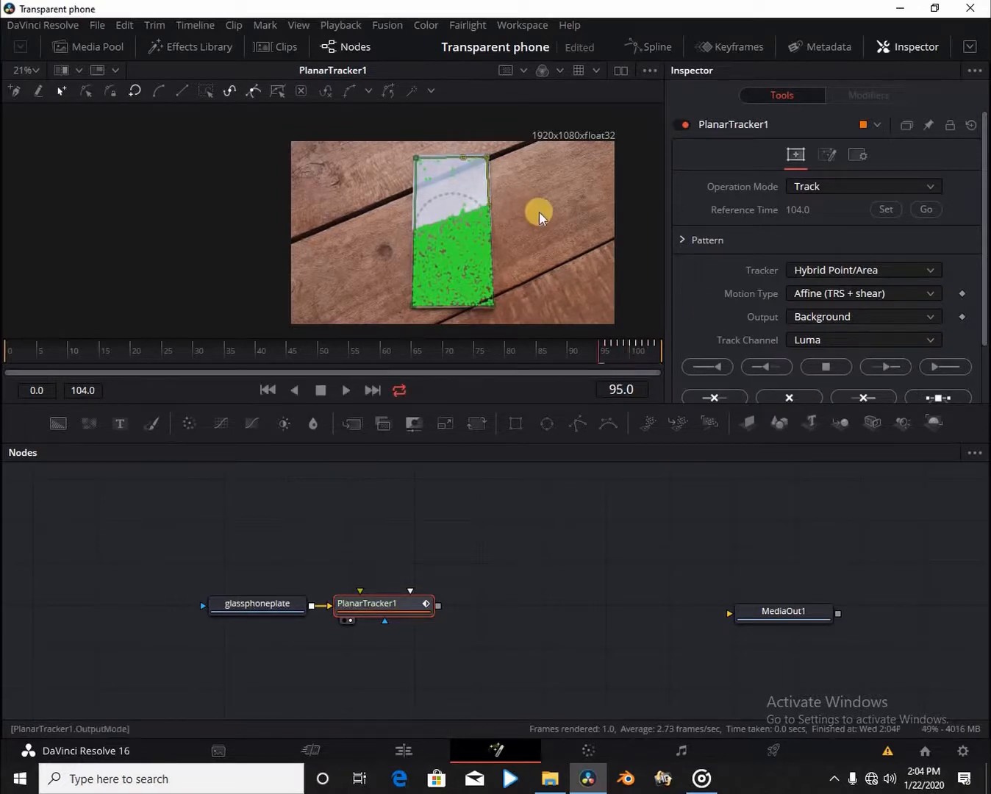
{"action": "scroll", "coordinate": [538, 213], "scroll_direction": "up", "scroll_amount": 1}
{"action": "left_click_drag", "start_coordinate": [420, 403], "coordinate": [481, 521]}
{"action": "left_click", "coordinate": [768, 370]}
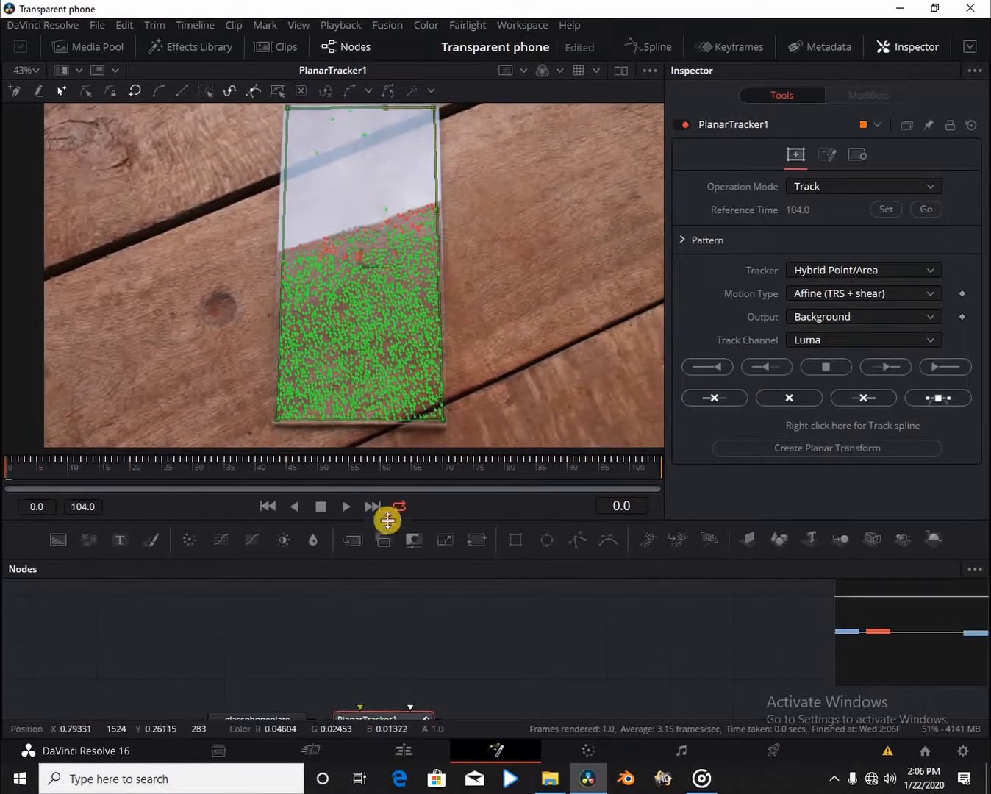
{"action": "left_click_drag", "start_coordinate": [364, 520], "coordinate": [378, 407]}
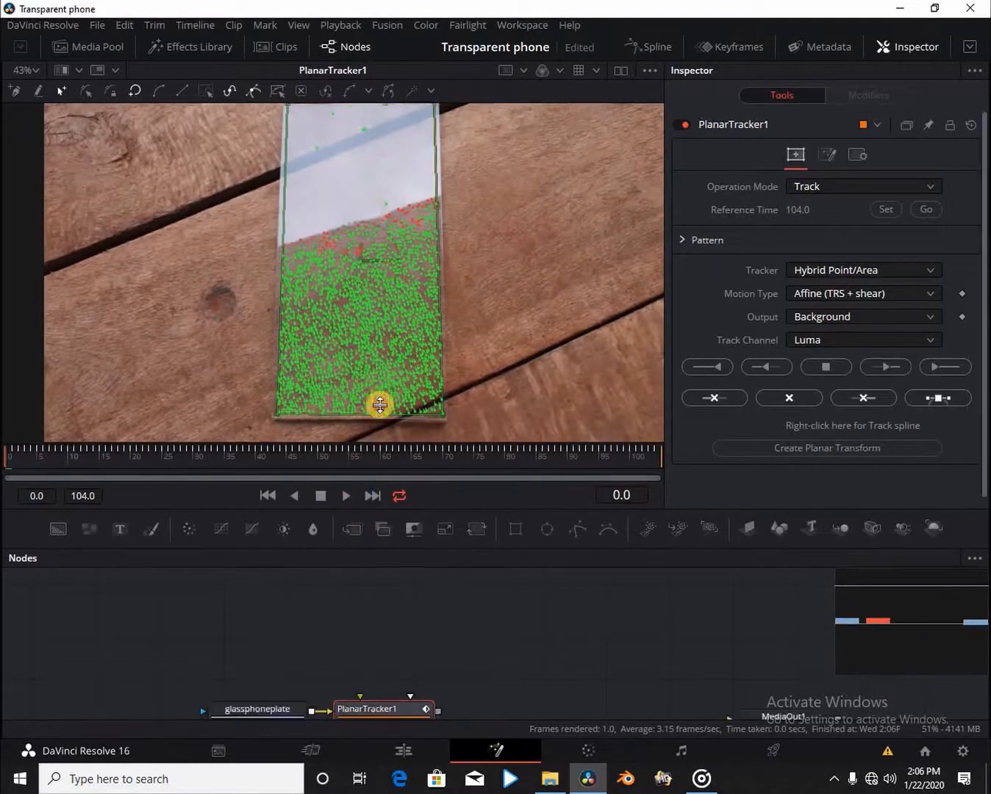
{"action": "scroll", "coordinate": [463, 248], "scroll_direction": "down", "scroll_amount": 1}
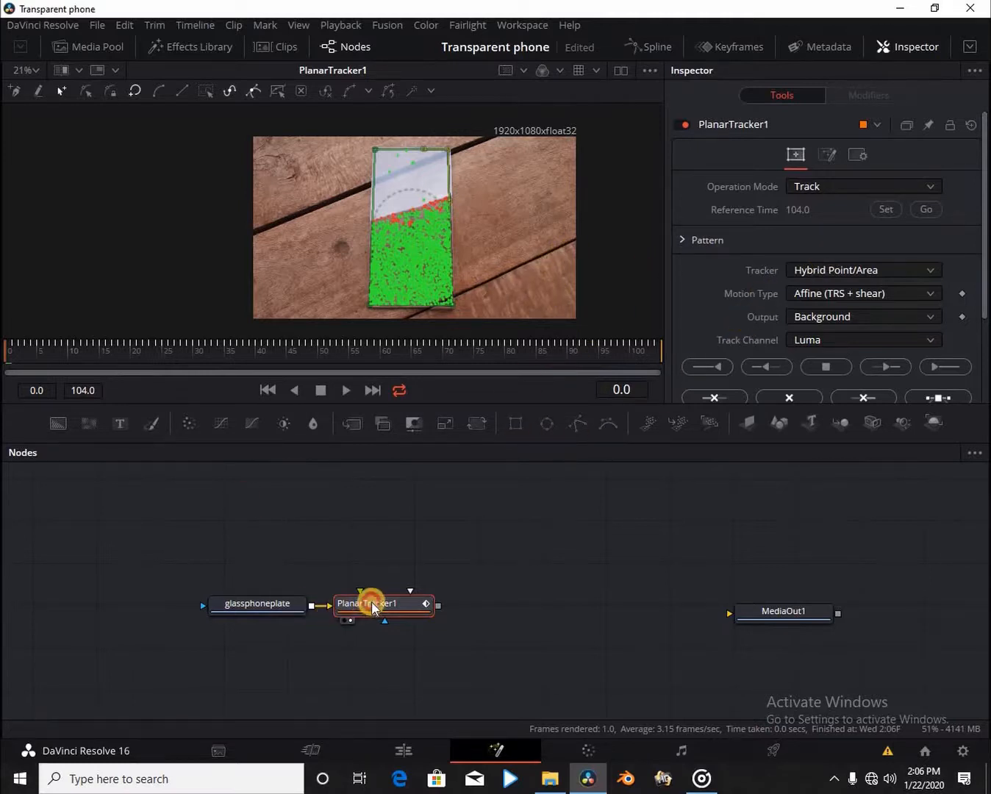
Wire PlanarTracker1's output into MediaOut1 and switch to dual side-by-side viewers.
{"action": "left_click_drag", "start_coordinate": [370, 606], "coordinate": [376, 579]}
{"action": "left_click_drag", "start_coordinate": [285, 603], "coordinate": [292, 578]}
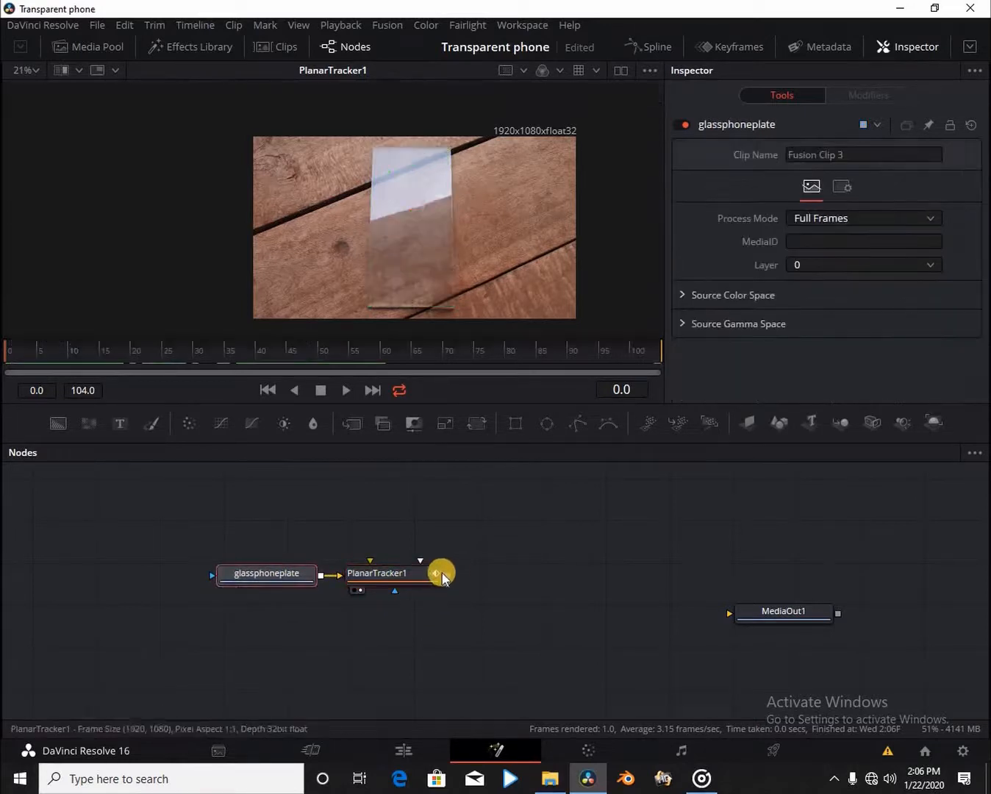
{"action": "left_click_drag", "start_coordinate": [447, 577], "coordinate": [750, 633]}
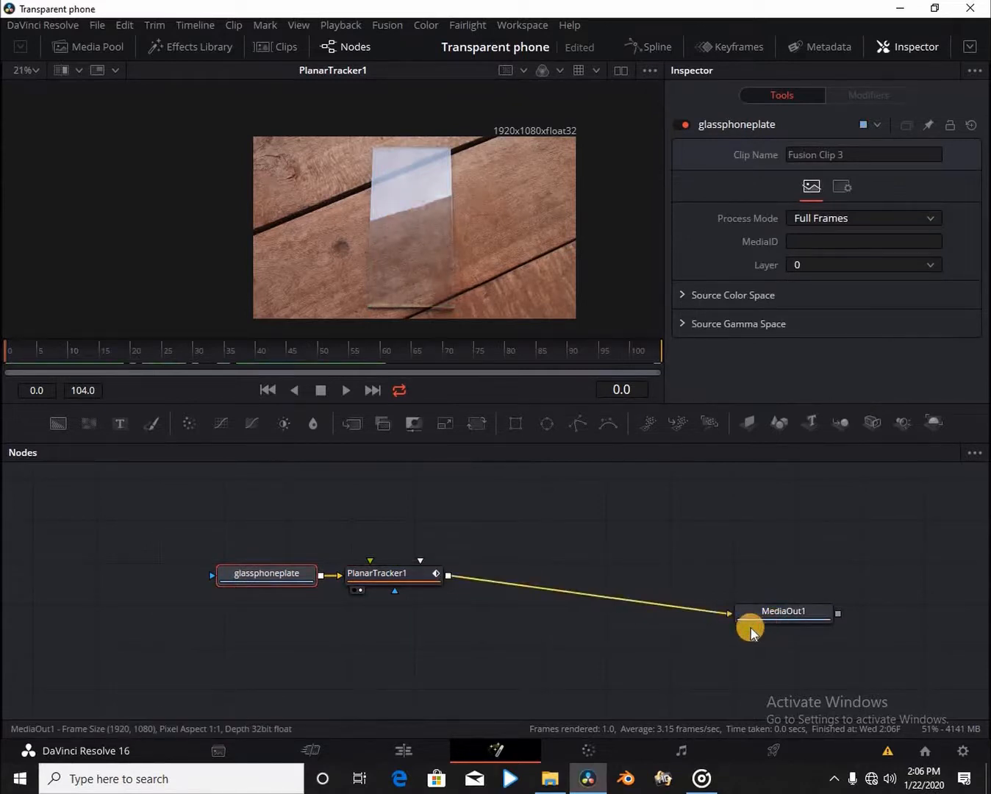
{"action": "left_click", "coordinate": [900, 51]}
{"action": "left_click", "coordinate": [944, 72]}
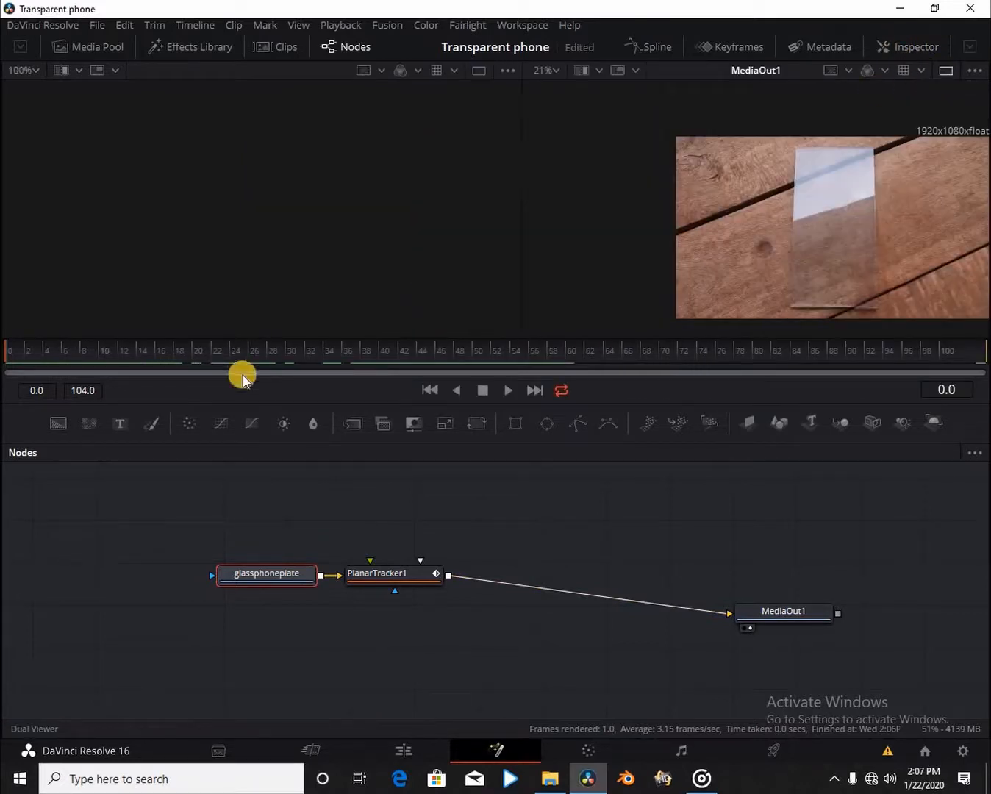
Add the phone screen-recording clip as a MediaIn1 node and preview it in the left viewer.
{"action": "left_click", "coordinate": [112, 50]}
{"action": "left_click_drag", "start_coordinate": [165, 193], "coordinate": [228, 659]}
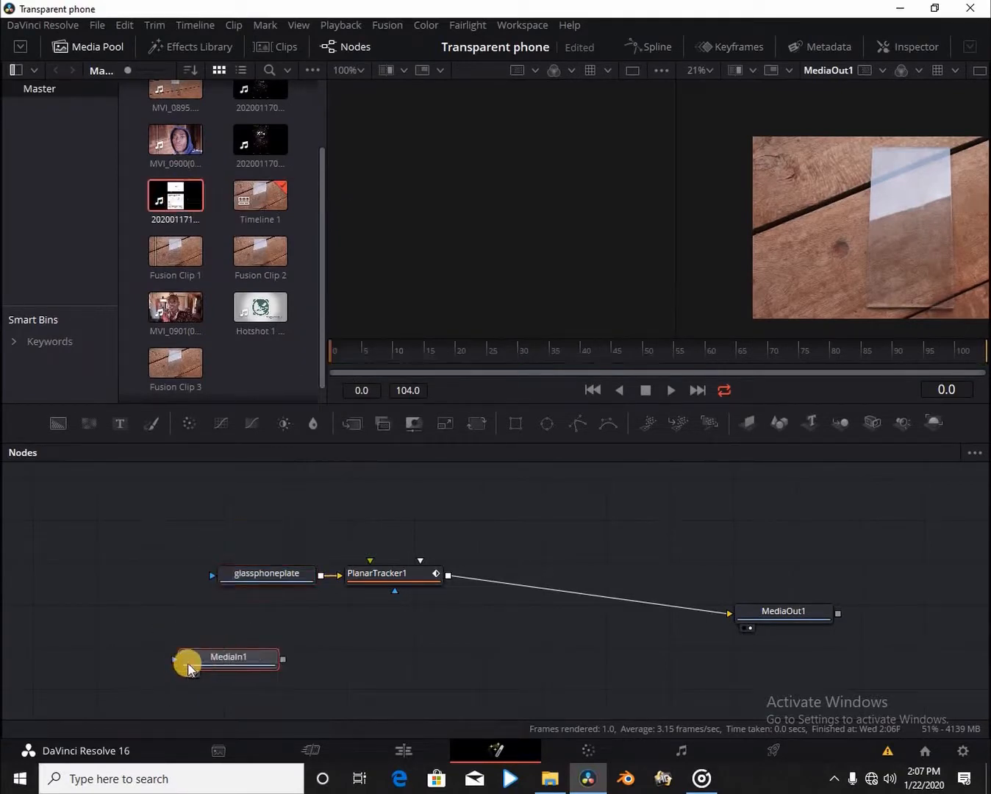
{"action": "left_click", "coordinate": [189, 672]}
{"action": "mouse_move", "coordinate": [333, 359]}
{"action": "left_mouse_down"}
{"action": "mouse_move", "coordinate": [380, 359]}
{"action": "mouse_move", "coordinate": [325, 360]}
{"action": "left_mouse_up"}
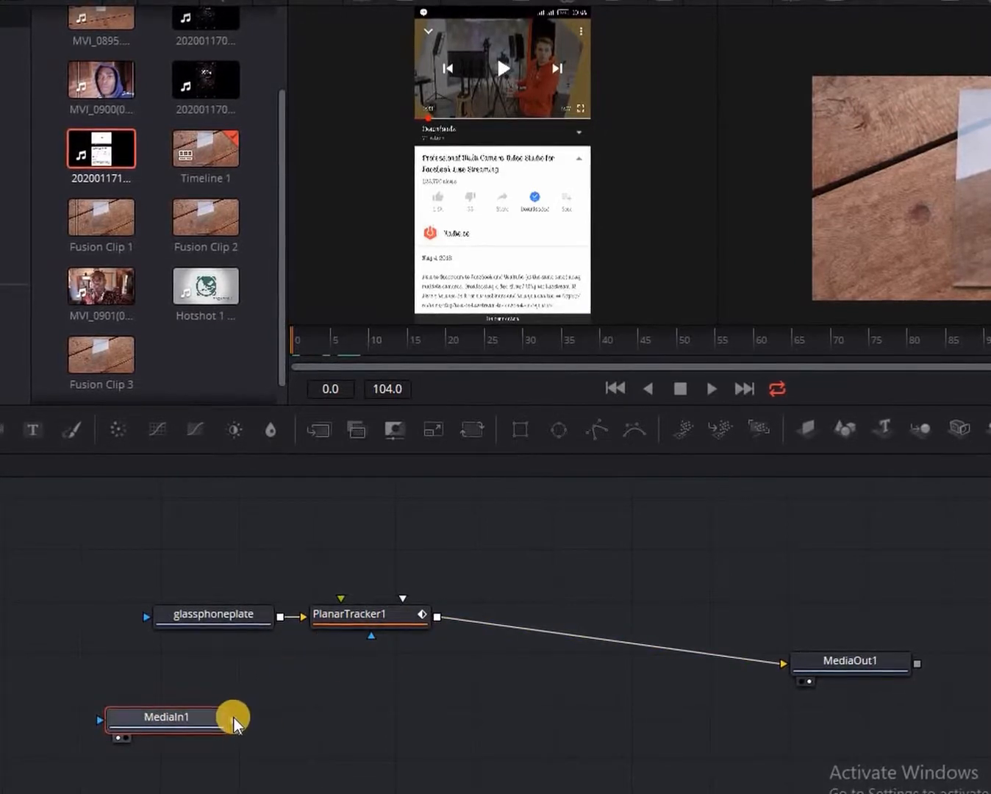
{"action": "left_click_drag", "start_coordinate": [234, 721], "coordinate": [358, 623]}
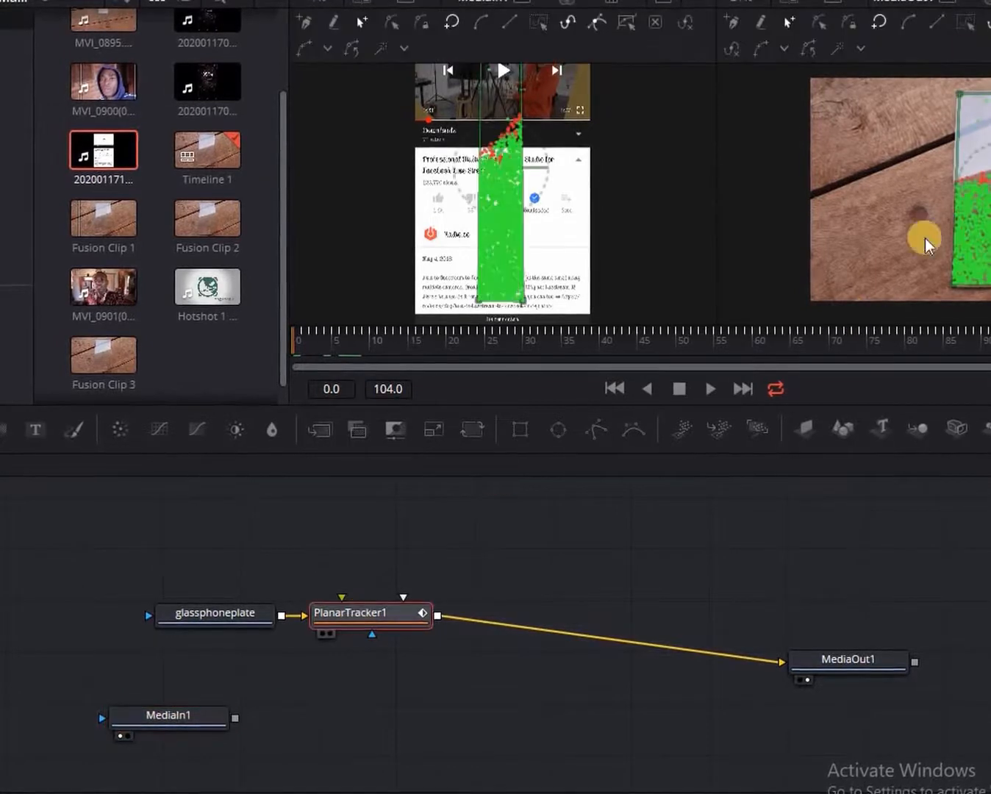
Set PlanarTracker1's Operation Mode to Corner Pin and bring its settings back up.
{"action": "left_click", "coordinate": [981, 3]}
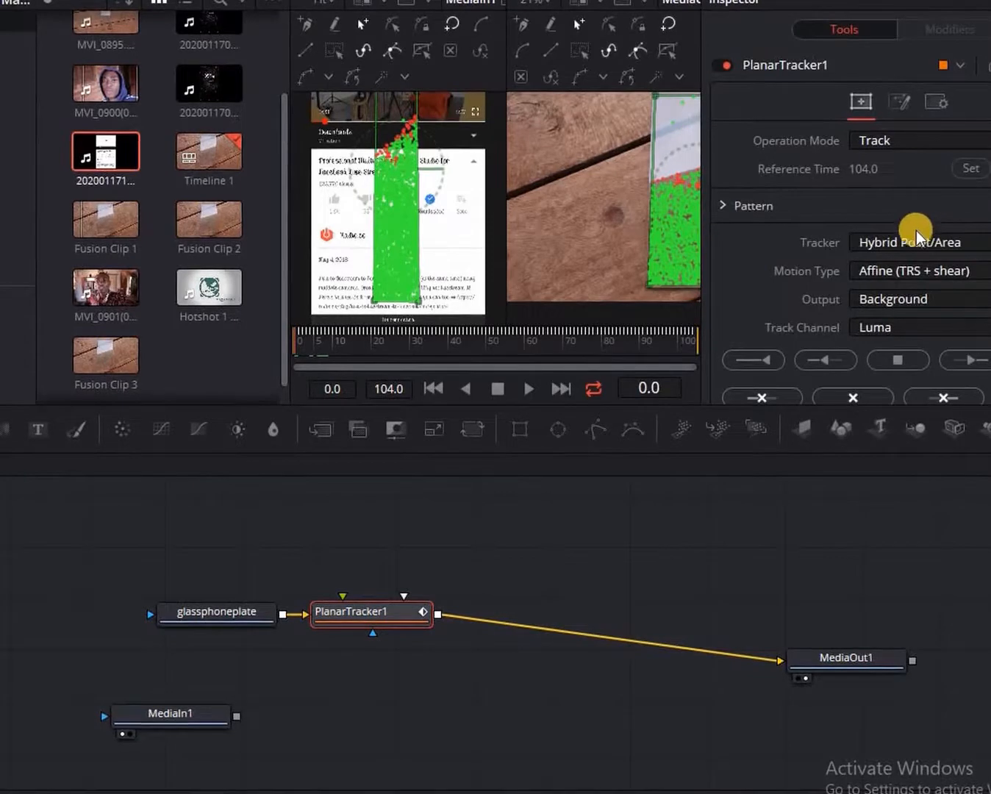
{"action": "left_click", "coordinate": [919, 140]}
{"action": "left_click", "coordinate": [922, 208]}
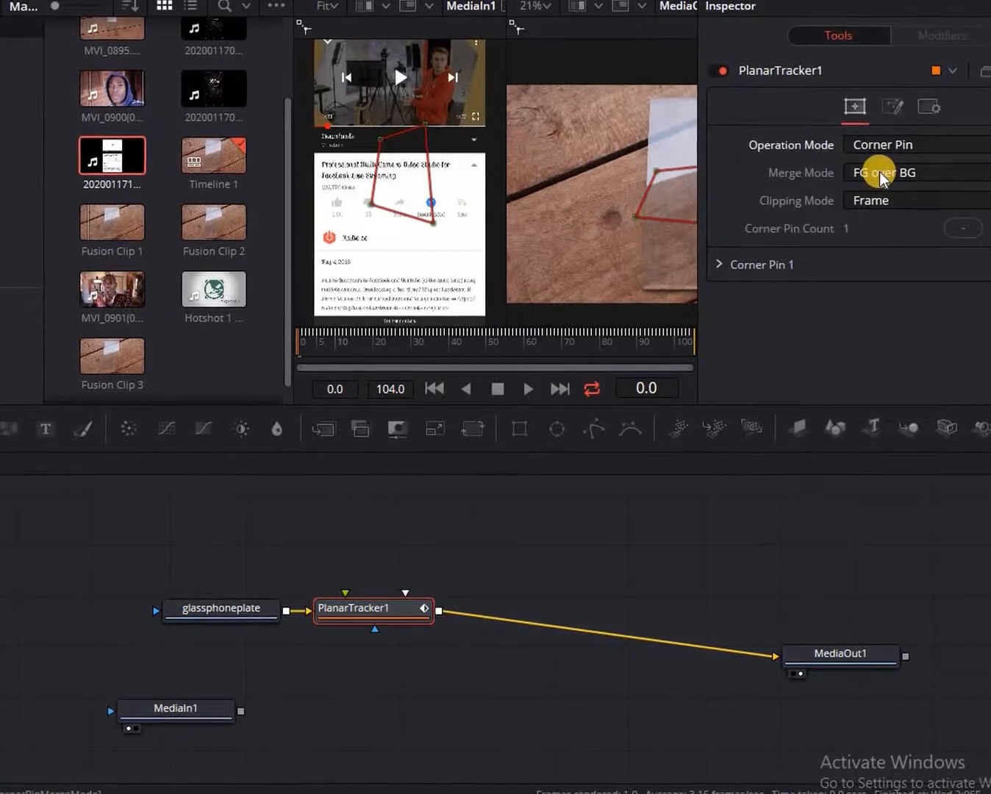
{"action": "left_click", "coordinate": [985, 1]}
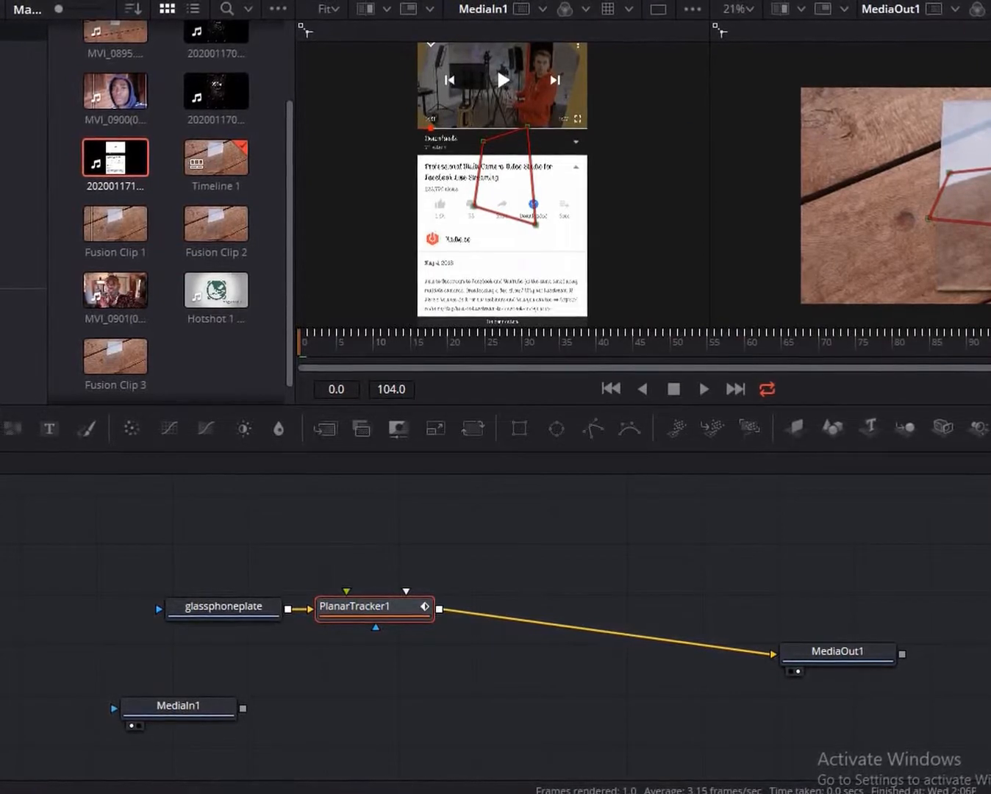
{"action": "left_click", "coordinate": [988, 8]}
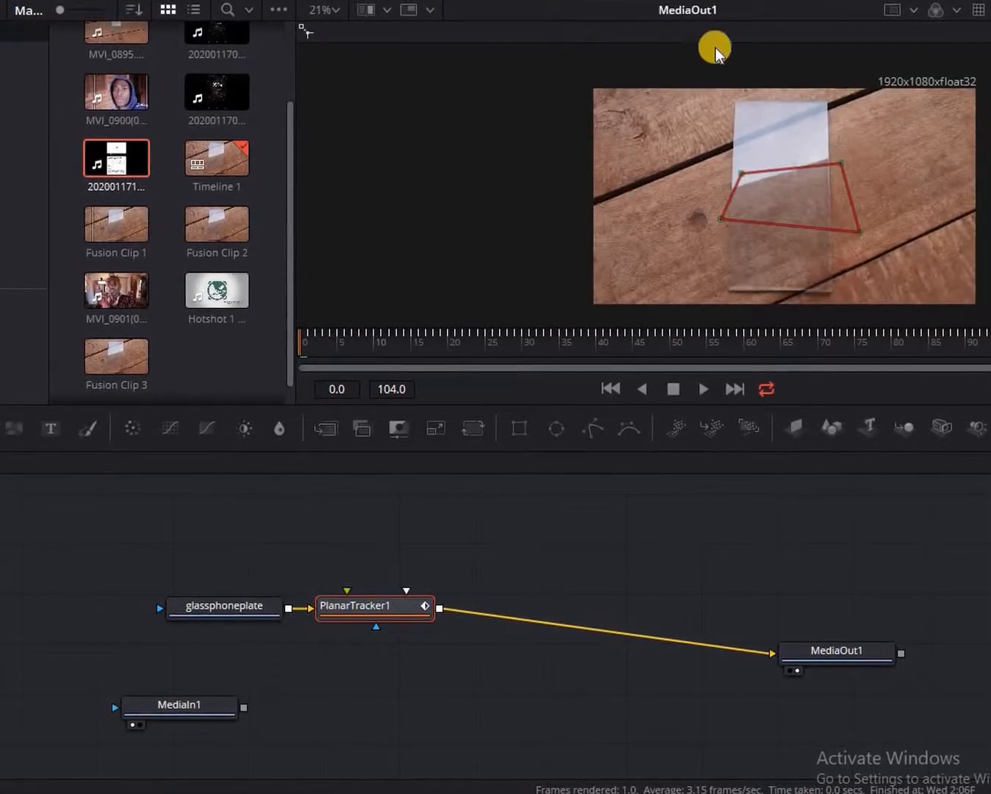
{"action": "left_click", "coordinate": [988, 9]}
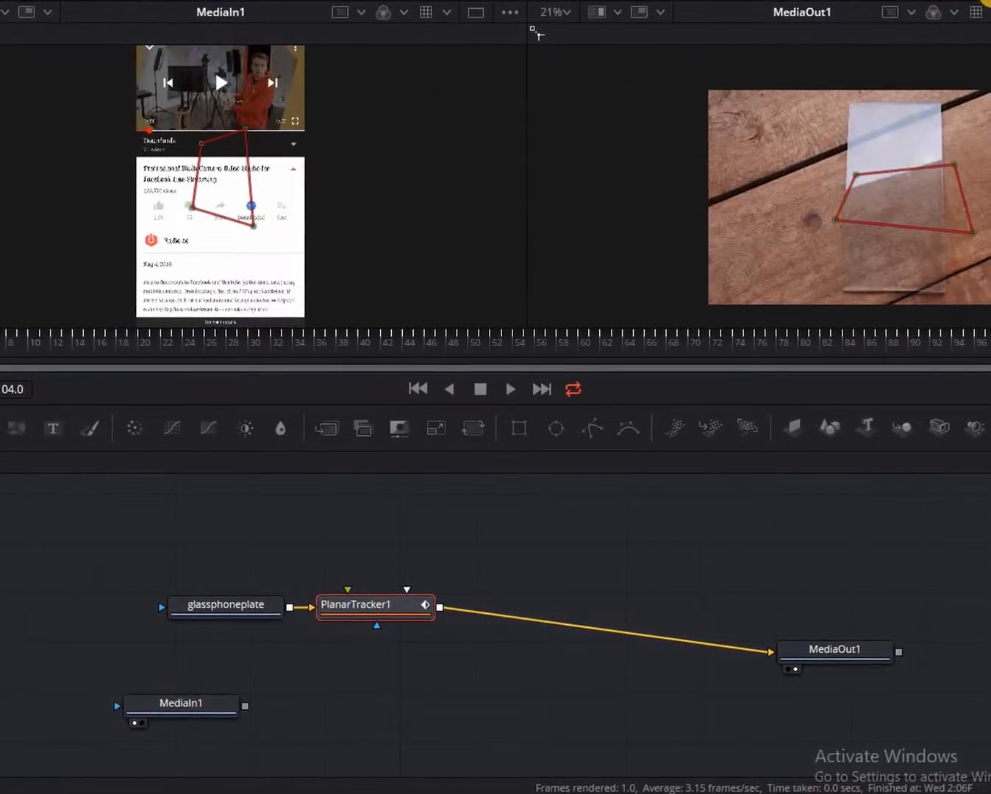
{"action": "left_click", "coordinate": [986, 5]}
Drag the four corner-pin handles onto the glass plate's corners, then show only the output viewer.
{"action": "left_click_drag", "start_coordinate": [562, 177], "coordinate": [559, 114]}
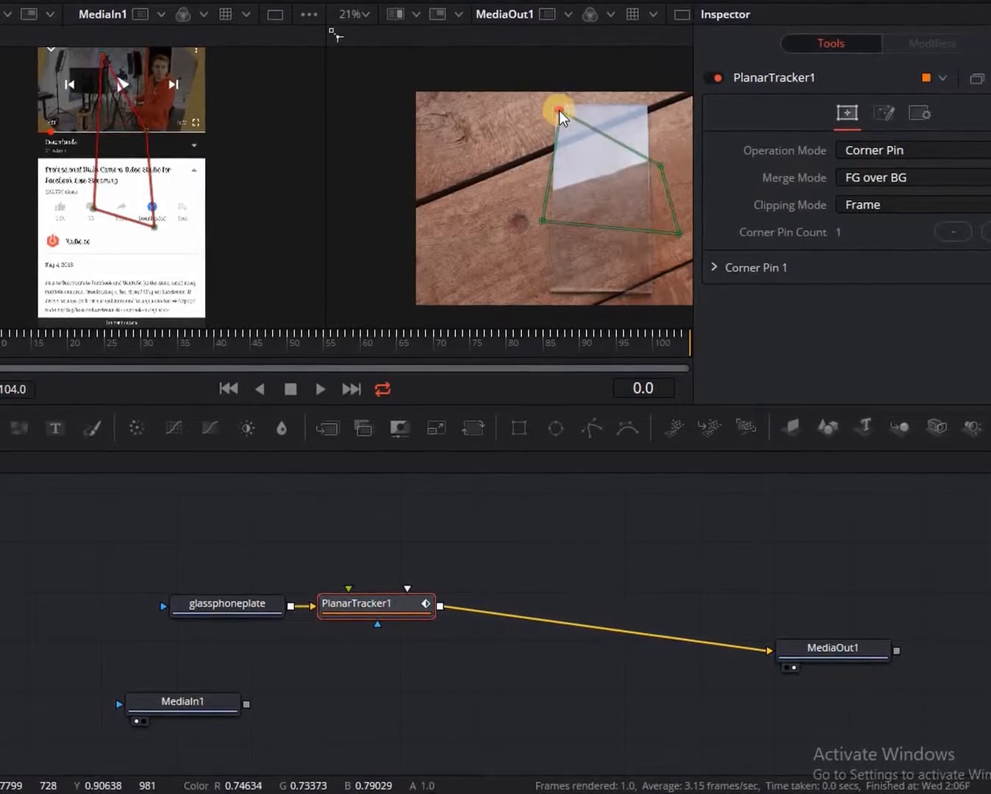
{"action": "left_click_drag", "start_coordinate": [661, 165], "coordinate": [644, 112]}
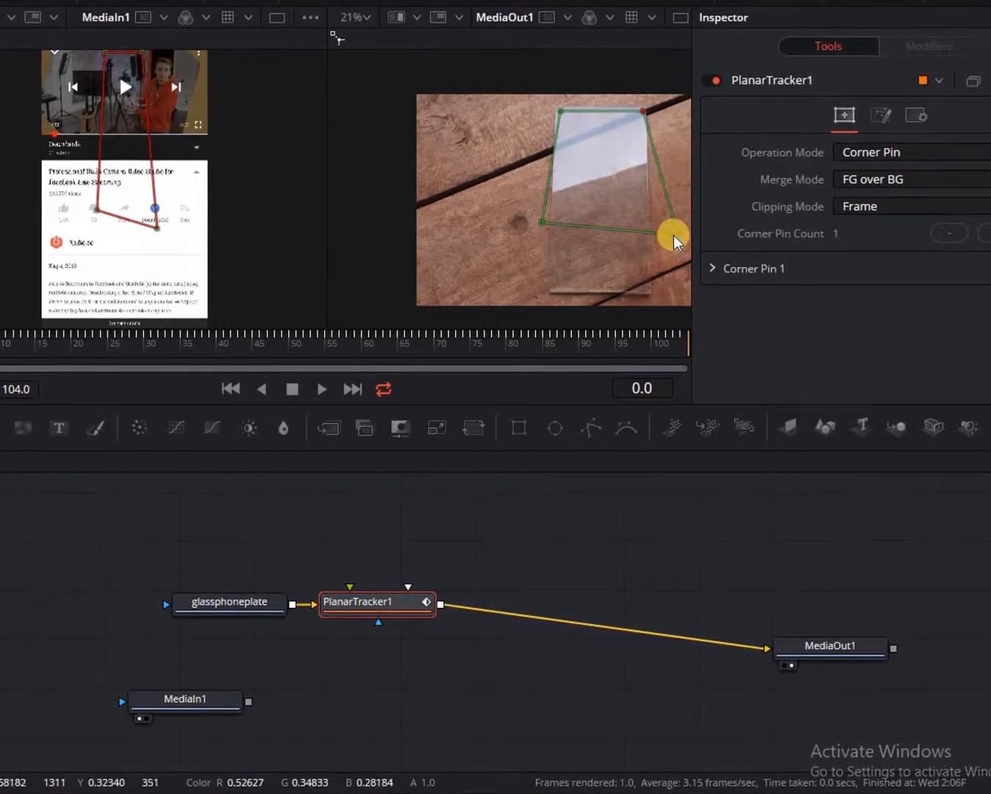
{"action": "left_click_drag", "start_coordinate": [675, 237], "coordinate": [645, 293]}
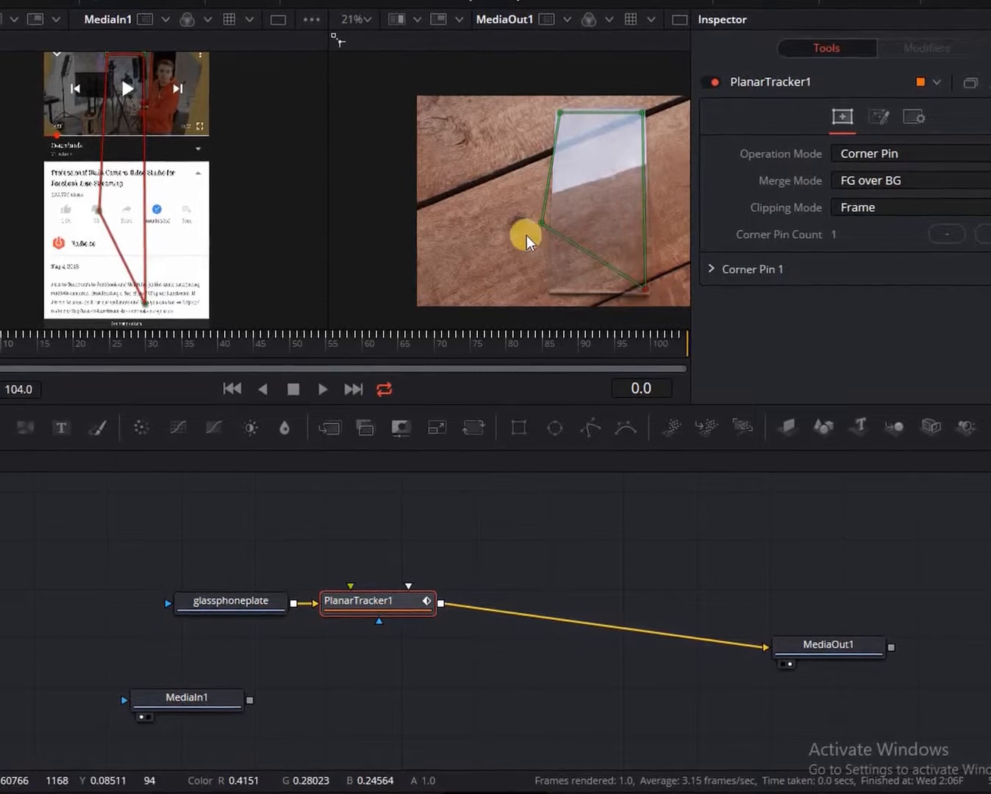
{"action": "left_click_drag", "start_coordinate": [544, 228], "coordinate": [551, 292]}
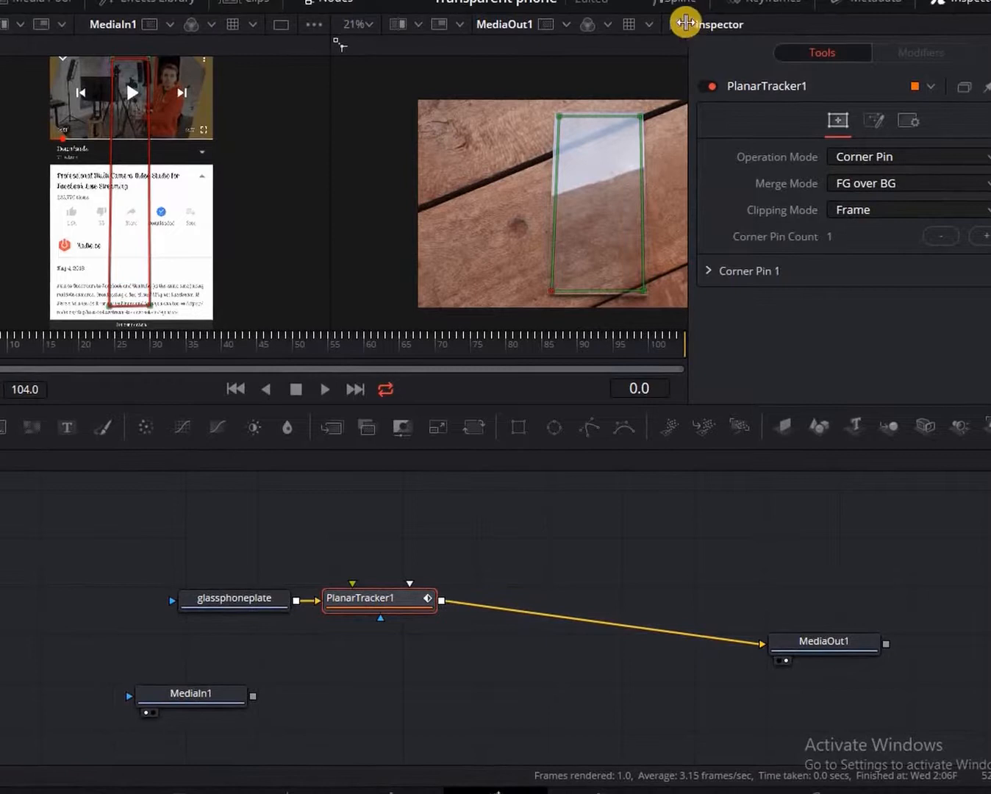
{"action": "left_click", "coordinate": [682, 23]}
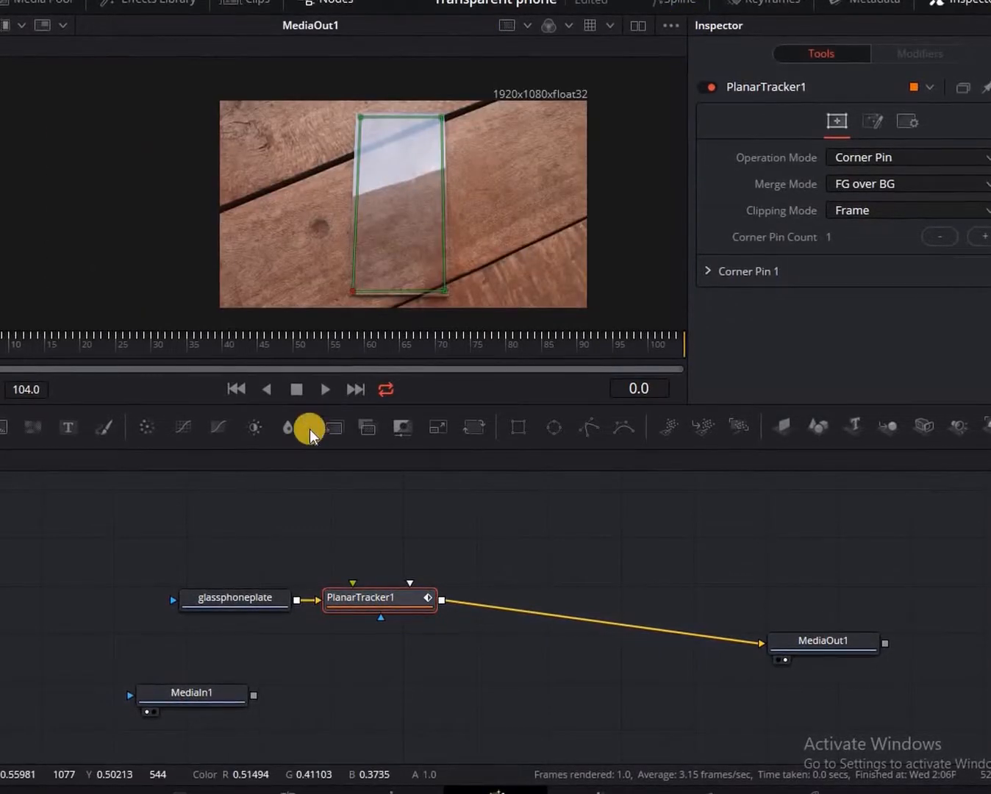
Zoom into the viewer and nudge the pin's bottom-right corner onto the plate's edge.
{"action": "scroll", "coordinate": [463, 292], "scroll_direction": "up", "scroll_amount": 4}
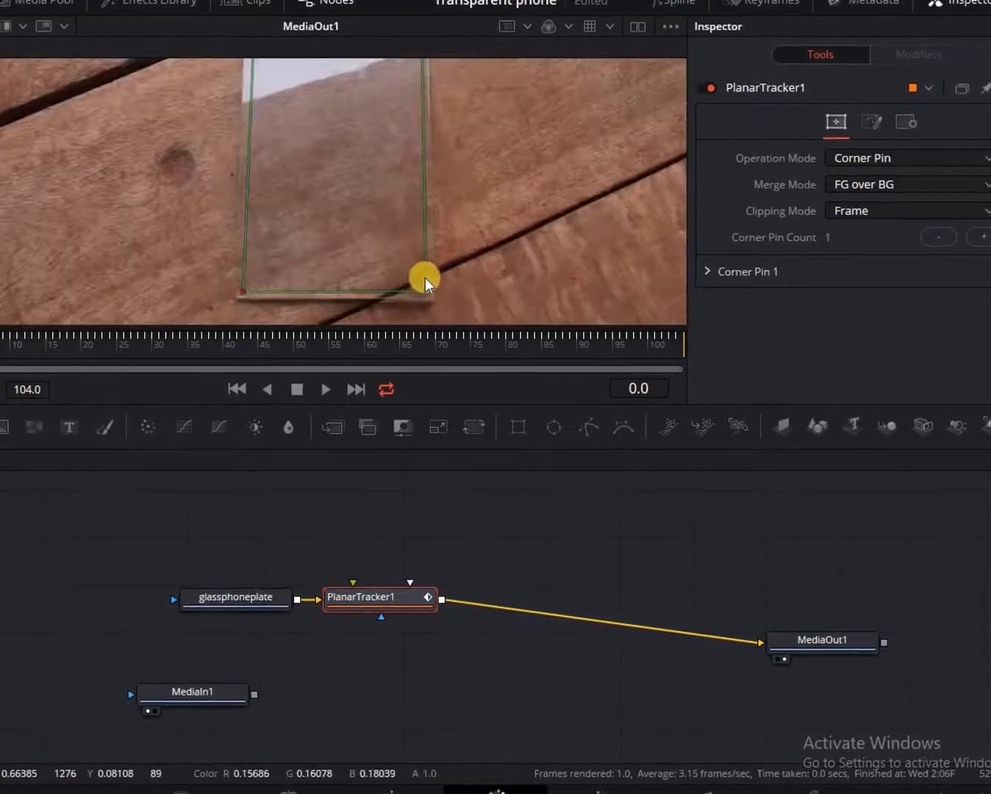
{"action": "scroll", "coordinate": [438, 285], "scroll_direction": "up", "scroll_amount": 2}
{"action": "left_click", "coordinate": [399, 294]}
{"action": "left_click_drag", "start_coordinate": [404, 295], "coordinate": [401, 299]}
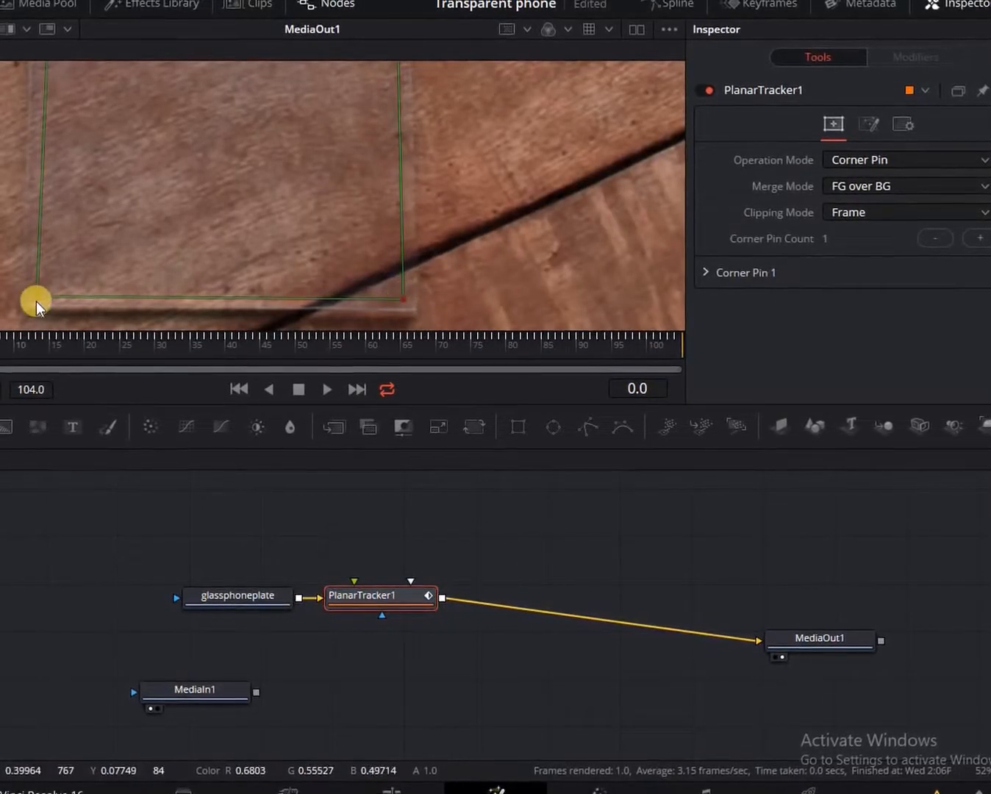
Align the top-left pin corner tightly with the plate, zoom out and restore dual viewers.
{"action": "left_click_drag", "start_coordinate": [37, 295], "coordinate": [34, 295]}
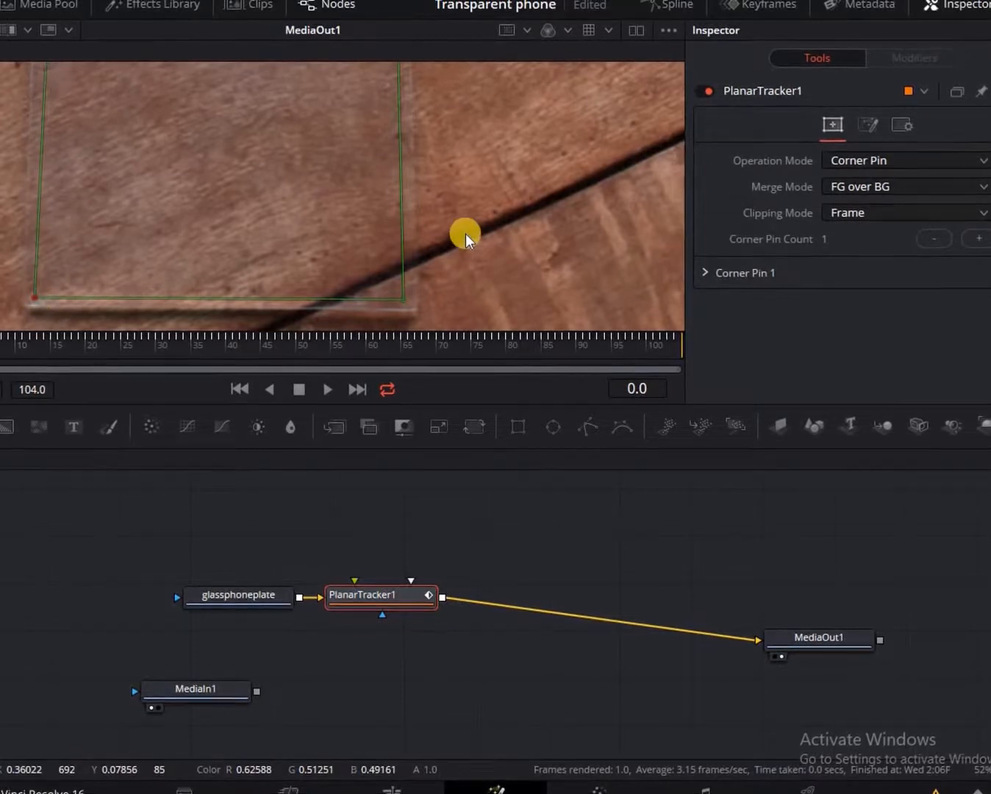
{"action": "scroll", "coordinate": [469, 212], "scroll_direction": "up", "scroll_amount": 5}
{"action": "scroll", "coordinate": [469, 212], "scroll_direction": "up", "scroll_amount": 10}
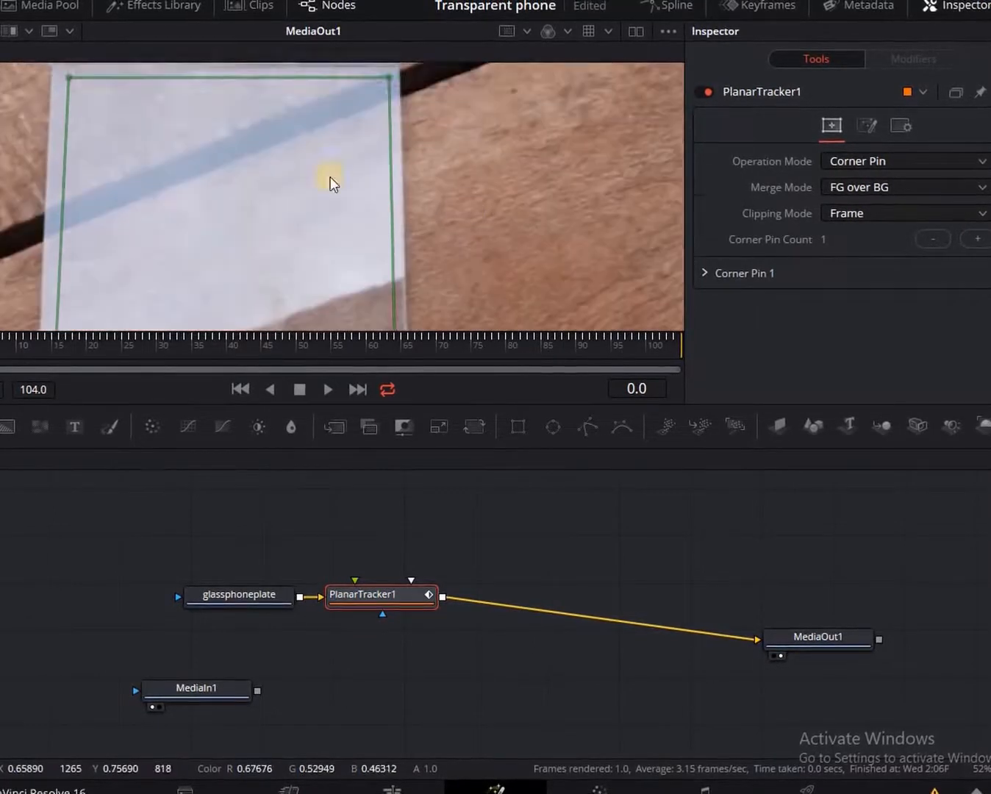
{"action": "mouse_move", "coordinate": [66, 131]}
{"action": "left_mouse_down"}
{"action": "mouse_move", "coordinate": [63, 121]}
{"action": "mouse_move", "coordinate": [63, 130]}
{"action": "left_mouse_up"}
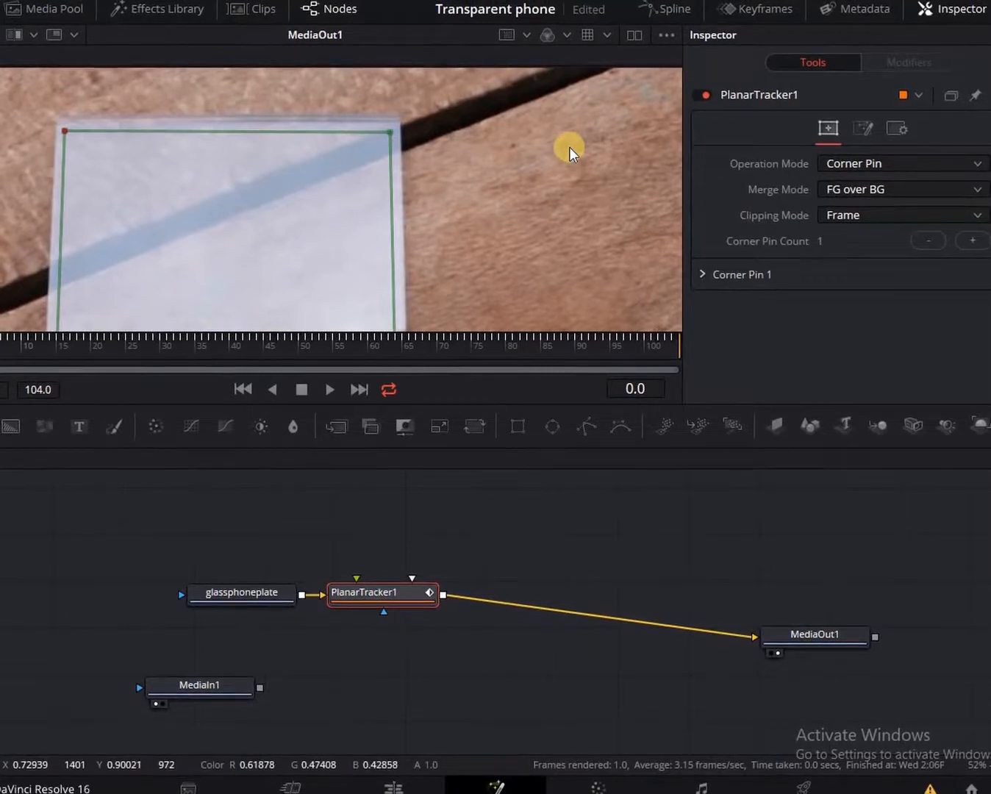
{"action": "scroll", "coordinate": [569, 147], "scroll_direction": "down", "scroll_amount": 2}
{"action": "scroll", "coordinate": [569, 148], "scroll_direction": "down", "scroll_amount": 1}
{"action": "scroll", "coordinate": [615, 50], "scroll_direction": "down", "scroll_amount": 1}
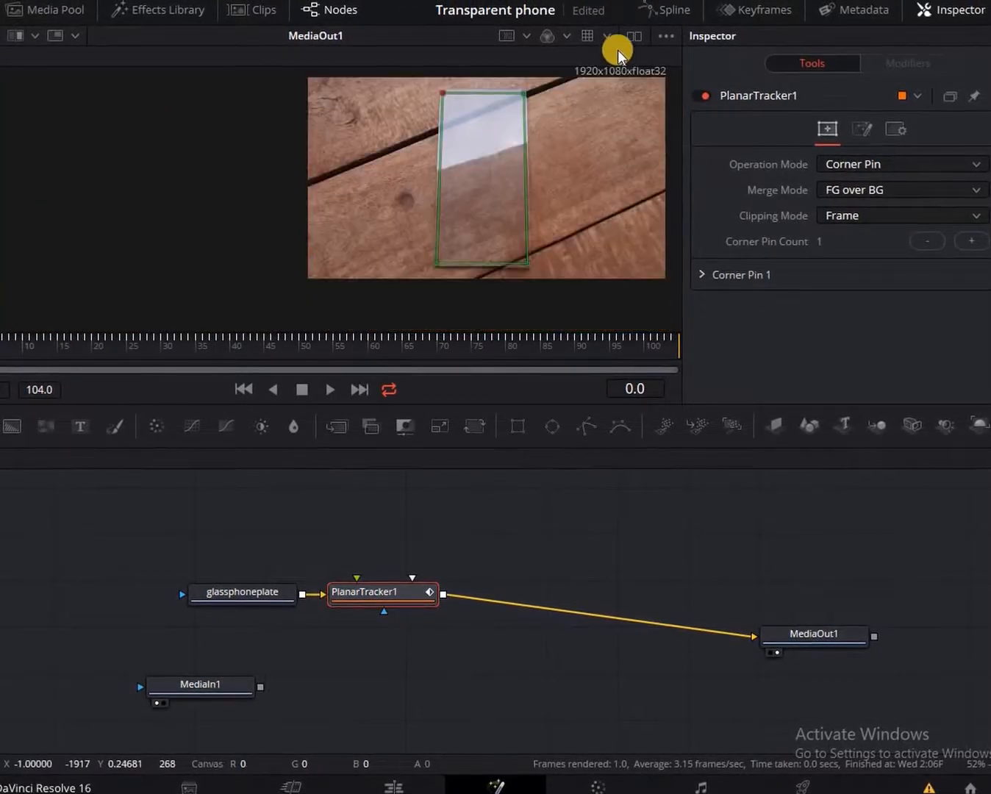
{"action": "left_click", "coordinate": [631, 40]}
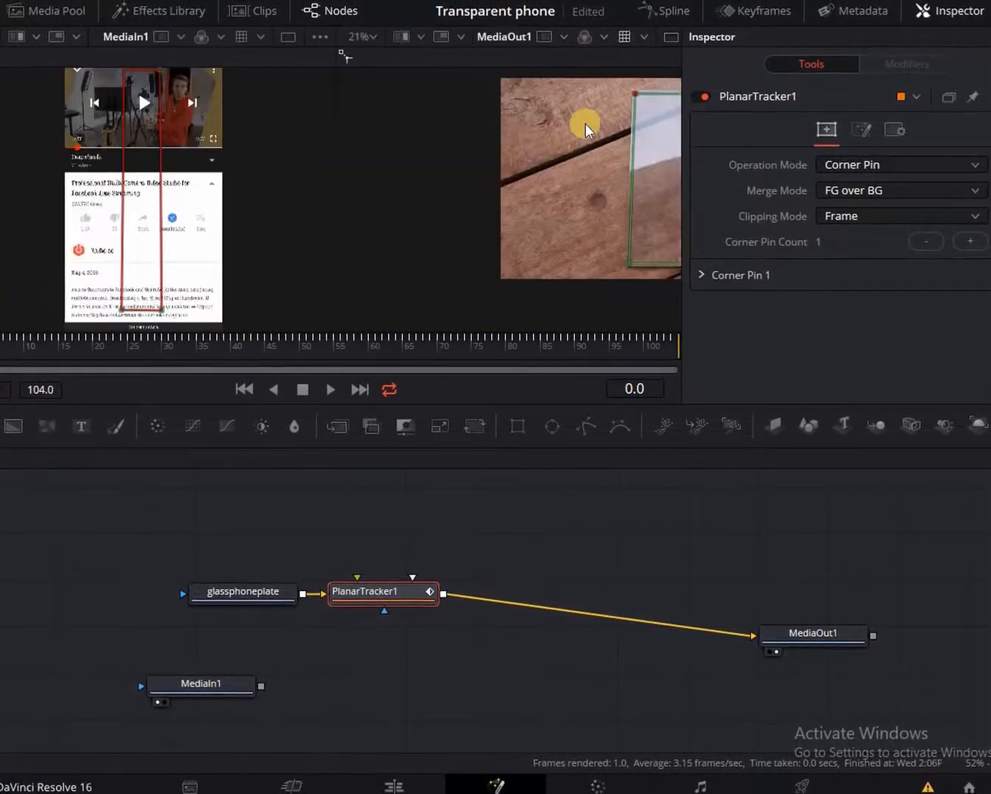
Fit the output viewer and connect MediaIn1 to PlanarTracker1's corner-pin input.
{"action": "left_click", "coordinate": [363, 37]}
{"action": "left_click", "coordinate": [362, 59]}
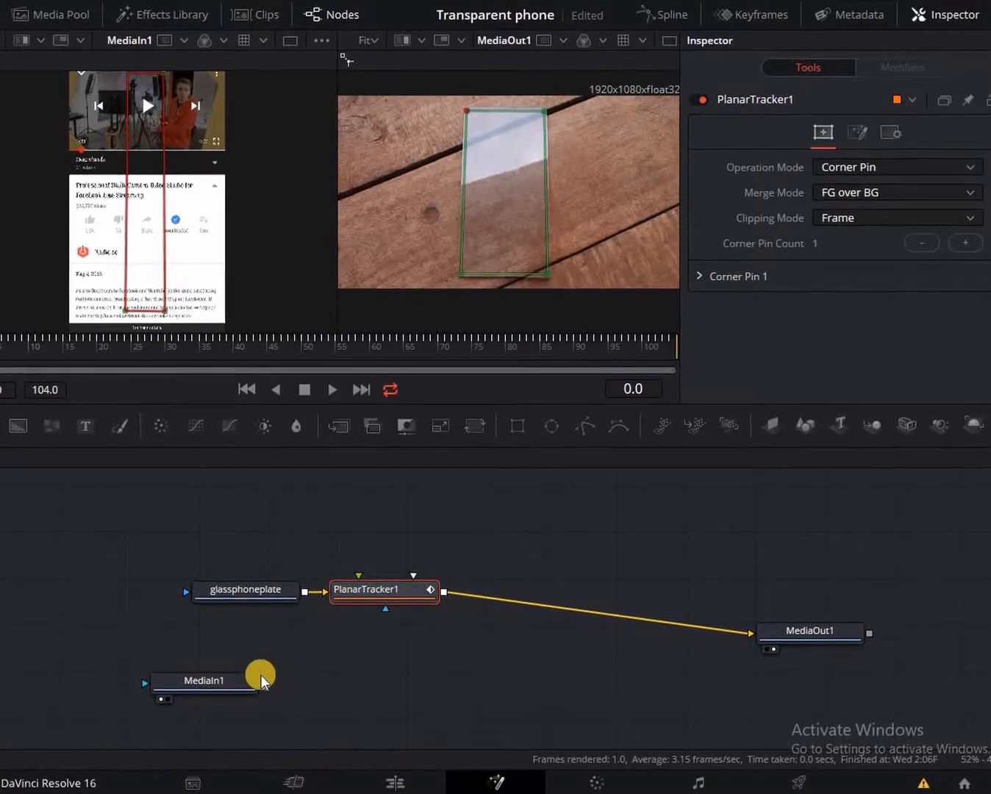
{"action": "left_click_drag", "start_coordinate": [262, 684], "coordinate": [378, 588]}
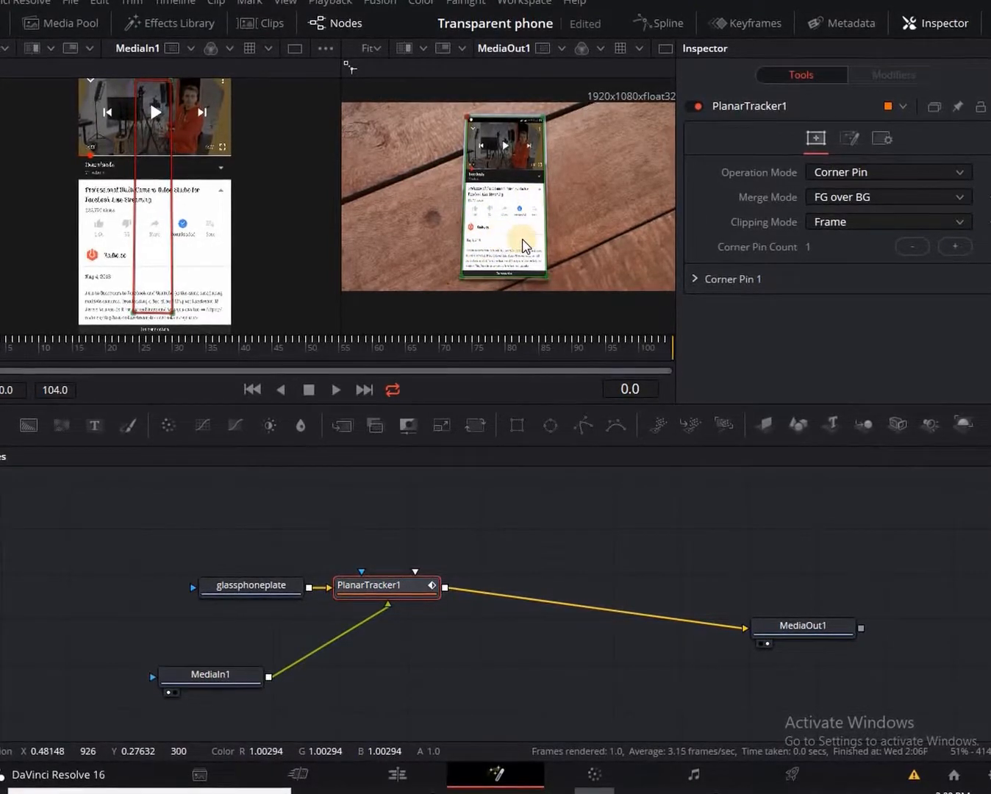
Add a Luma Keyer node after MediaIn1 via the tool search.
{"action": "left_click", "coordinate": [212, 673]}
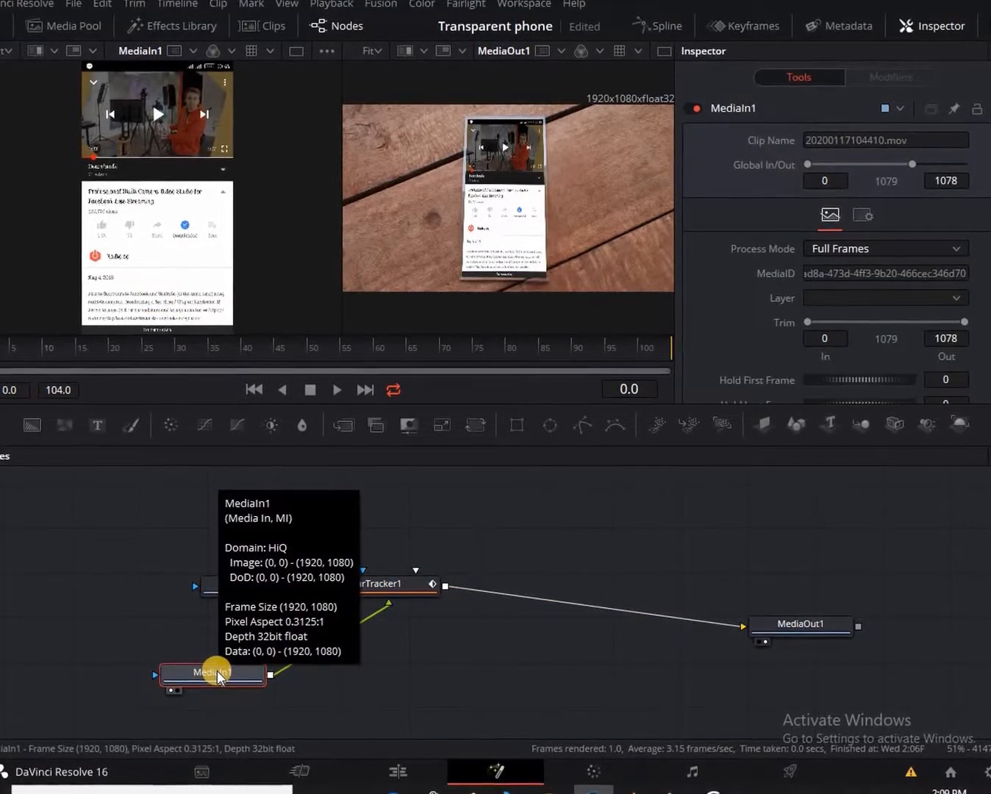
{"action": "key", "text": "shift+space"}
{"action": "type", "text": "plana"}
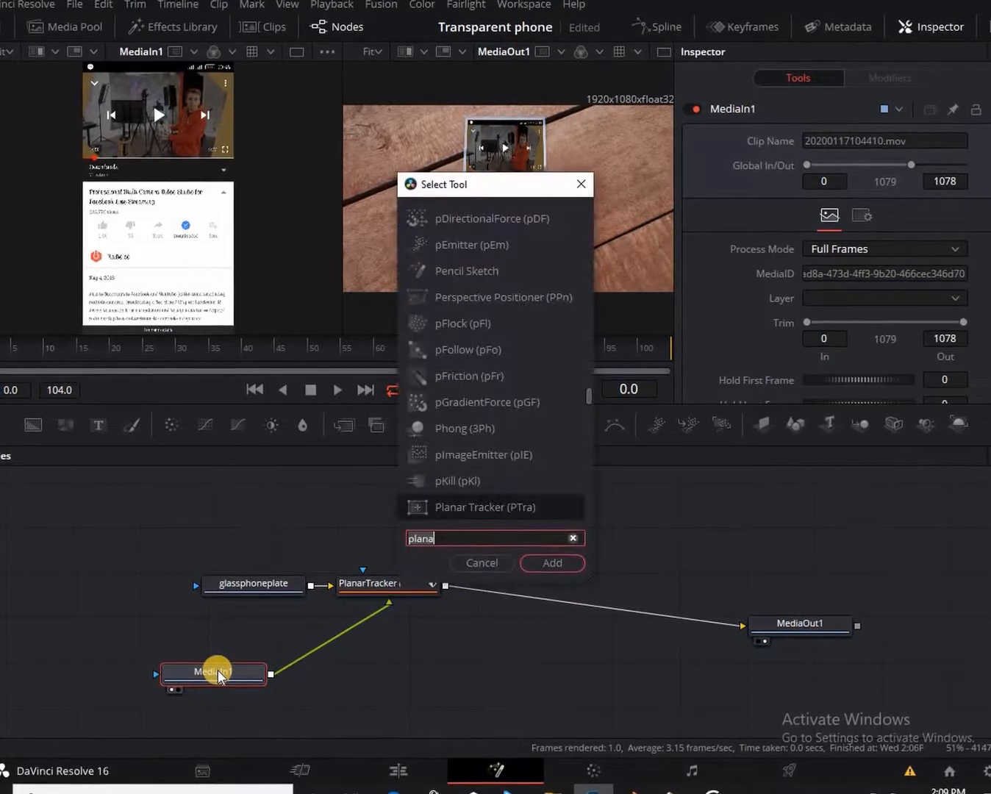
{"action": "key", "text": "BackSpace"}
{"action": "key", "text": "BackSpace"}
{"action": "key", "text": "BackSpace"}
{"action": "key", "text": "BackSpace"}
{"action": "key", "text": "BackSpace"}
{"action": "type", "text": "luma"}
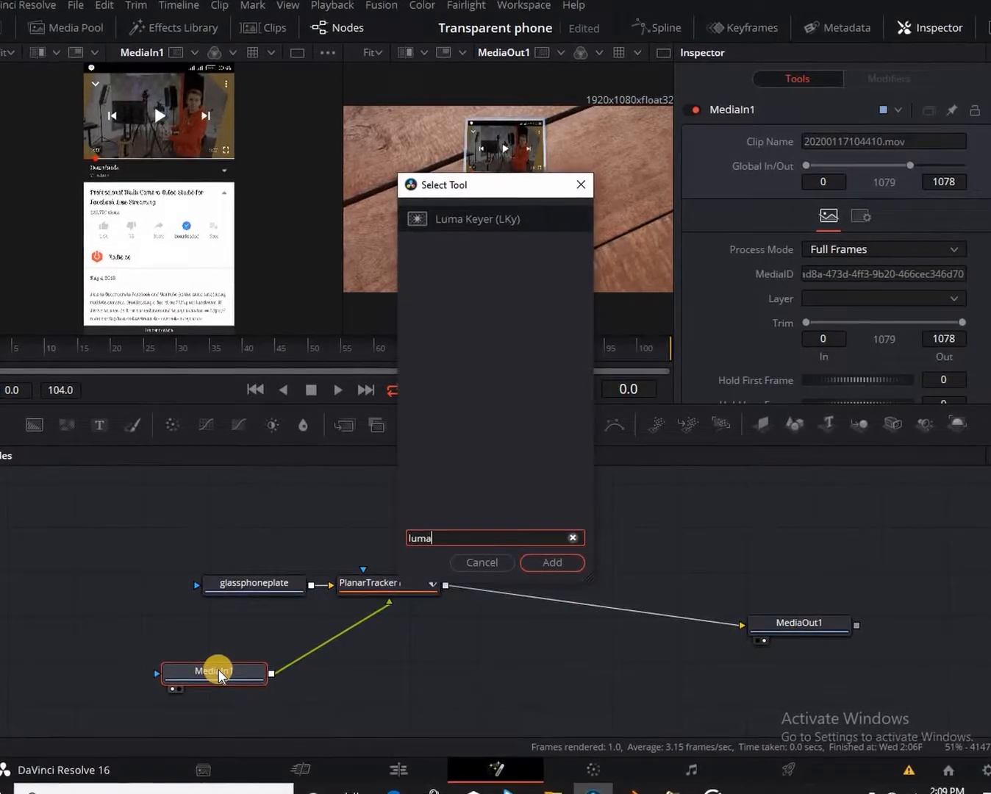
{"action": "key", "text": "Return"}
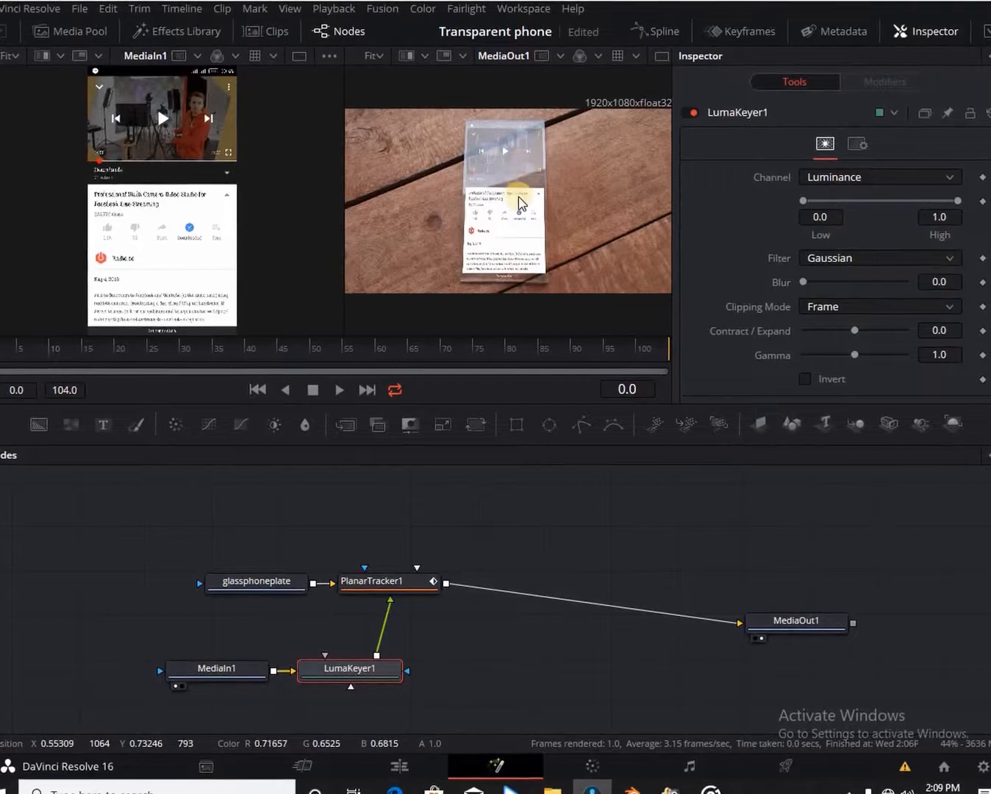
Set LumaKeyer1's Low to 0.856 and gamma to 2.59, and invert its matte.
{"action": "left_click", "coordinate": [838, 206]}
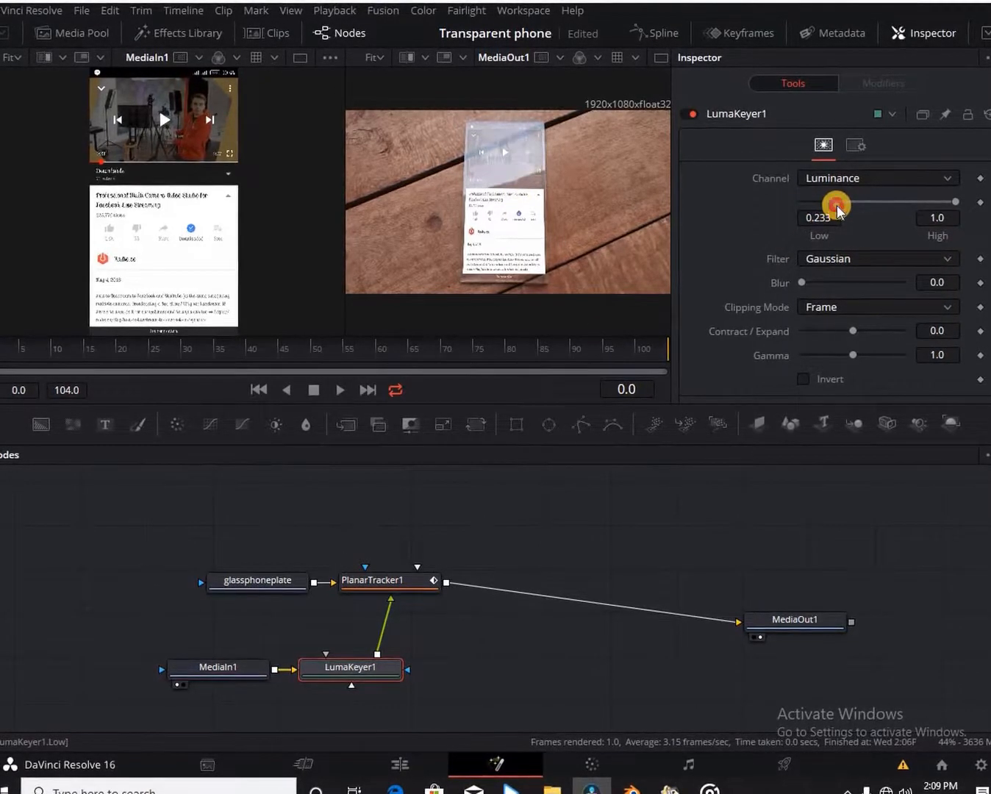
{"action": "left_click_drag", "start_coordinate": [843, 209], "coordinate": [927, 215]}
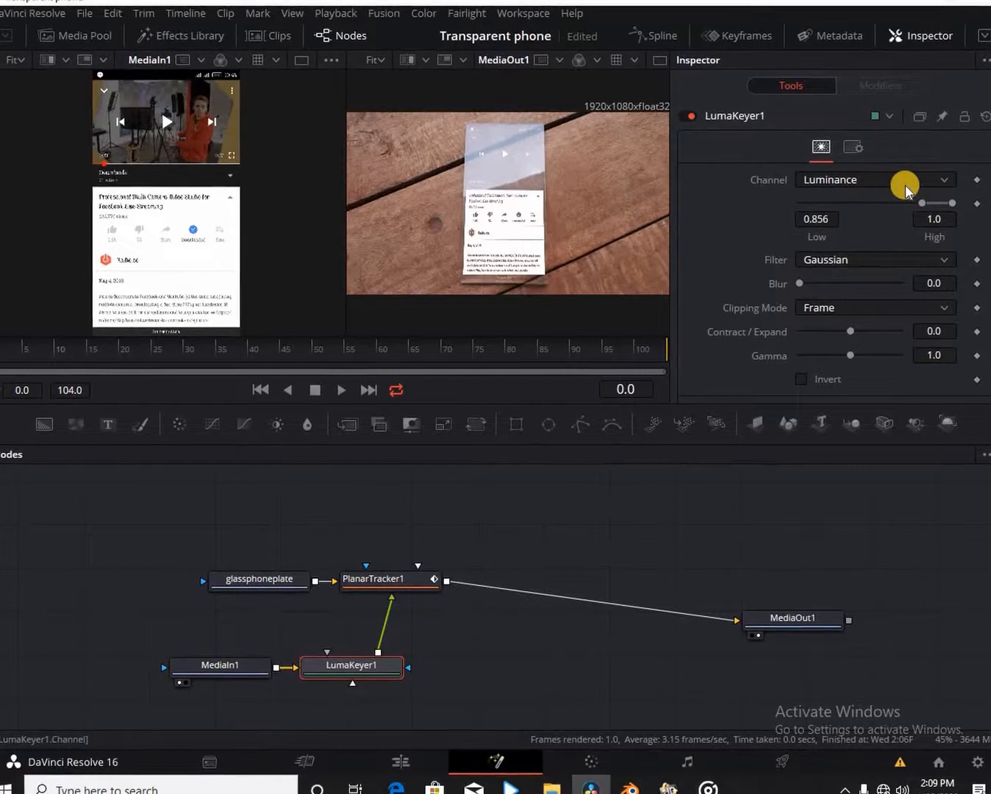
{"action": "left_click_drag", "start_coordinate": [850, 357], "coordinate": [867, 339]}
{"action": "left_click", "coordinate": [864, 340]}
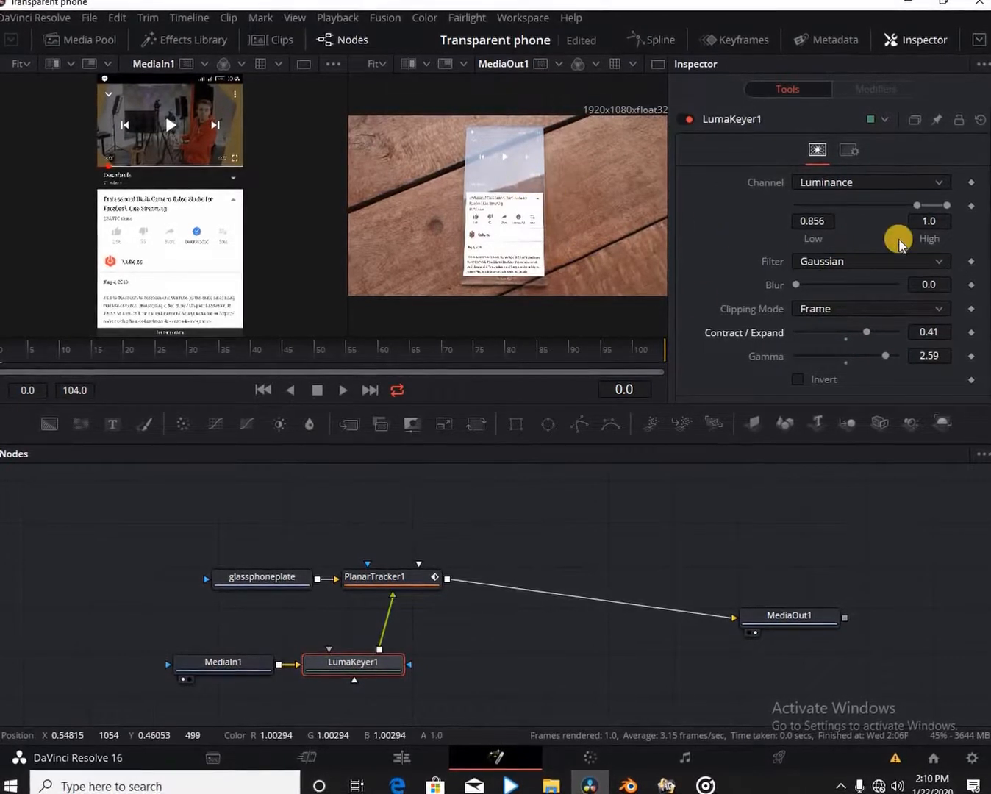
{"action": "scroll", "coordinate": [805, 286], "scroll_direction": "down", "scroll_amount": 2}
{"action": "left_click", "coordinate": [799, 290]}
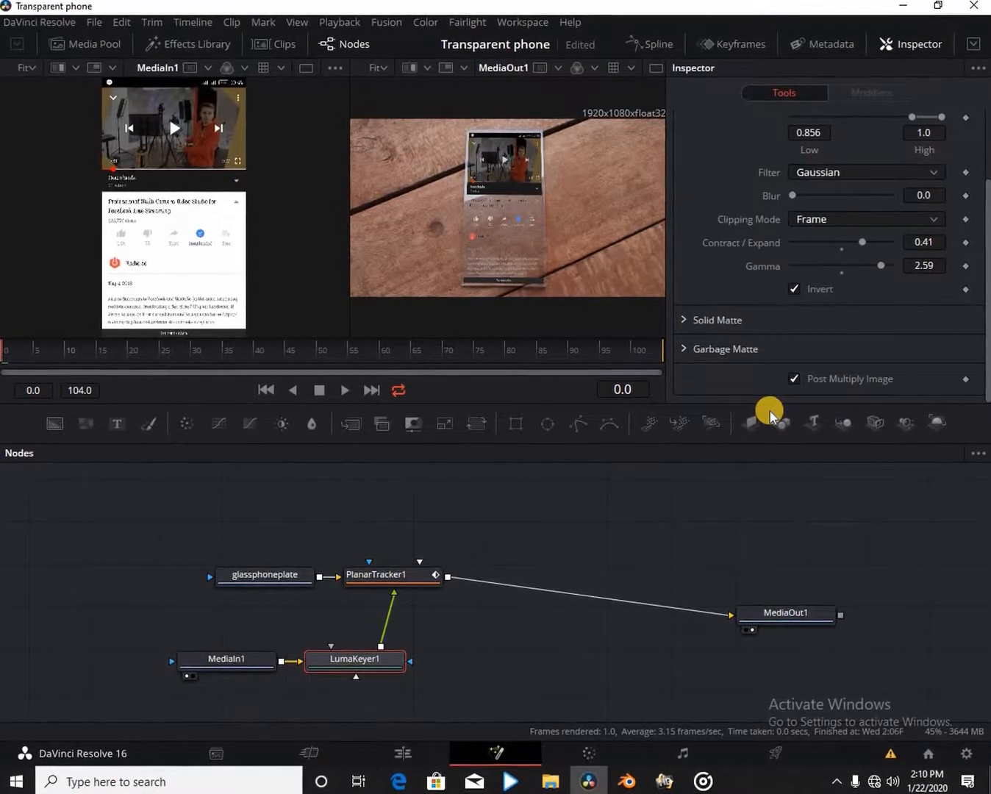
{"action": "mouse_move", "coordinate": [406, 580]}
{"action": "left_mouse_down"}
{"action": "mouse_move", "coordinate": [402, 591]}
{"action": "mouse_move", "coordinate": [415, 600]}
{"action": "left_mouse_up"}
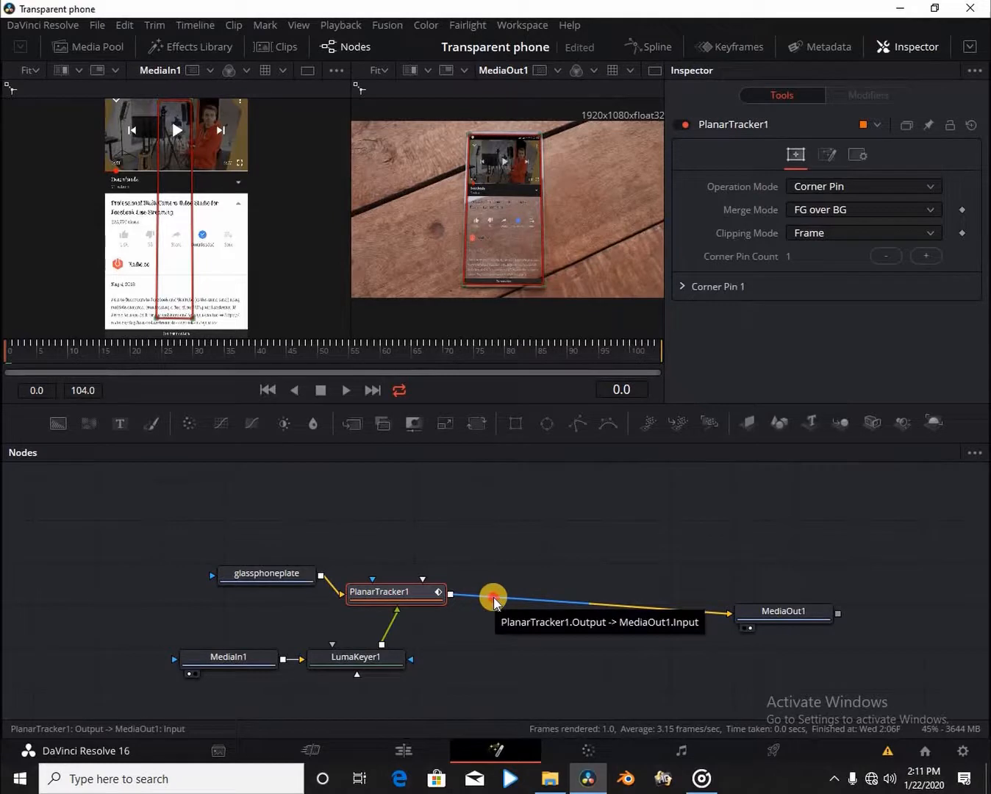
Wire glassphoneplate and PlanarTracker1 into Merge1 feeding MediaOut1, with Operator set to In.
{"action": "left_click_drag", "start_coordinate": [493, 602], "coordinate": [746, 612]}
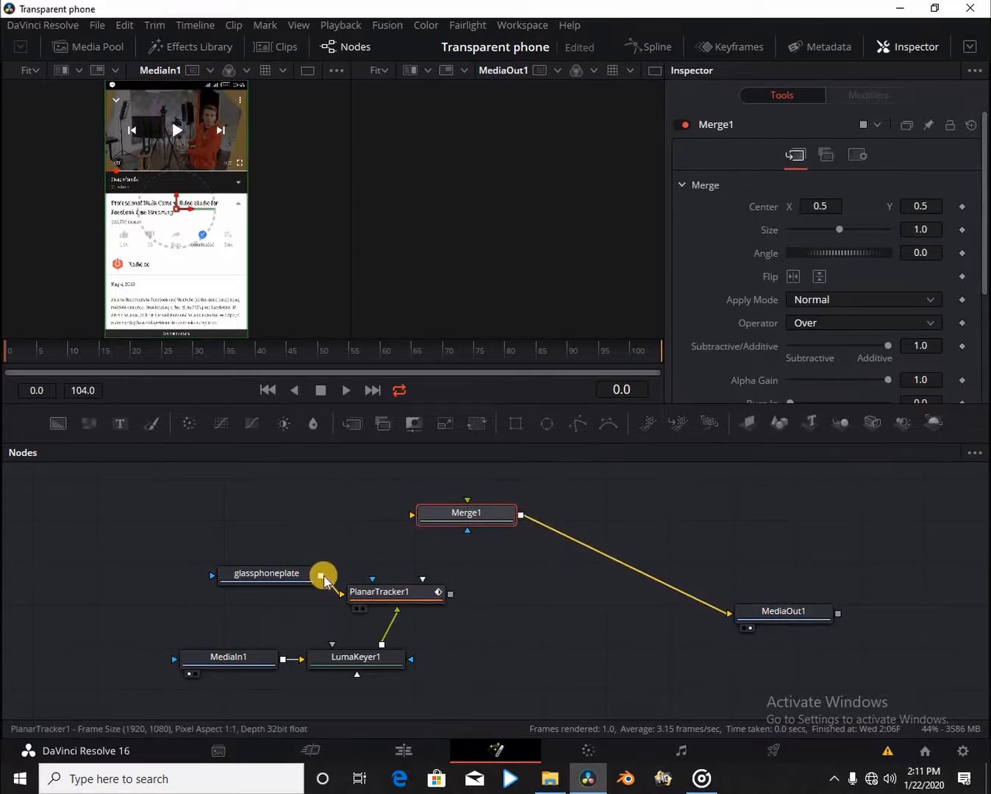
{"action": "left_click_drag", "start_coordinate": [321, 576], "coordinate": [514, 517]}
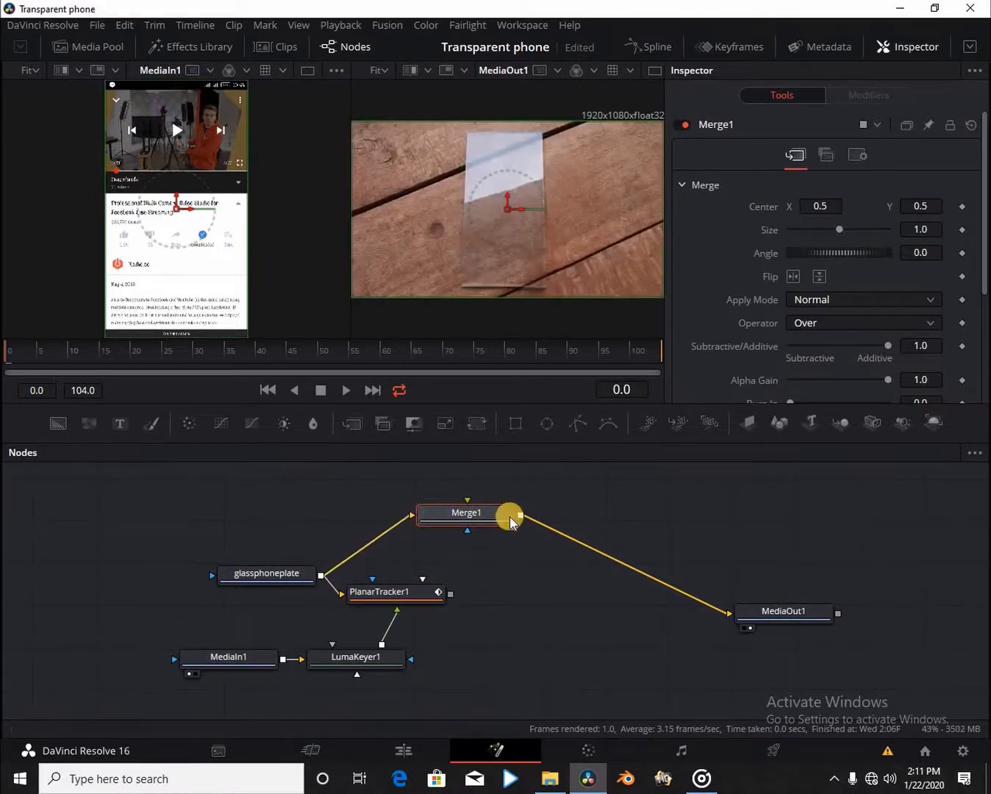
{"action": "left_click_drag", "start_coordinate": [449, 596], "coordinate": [467, 513]}
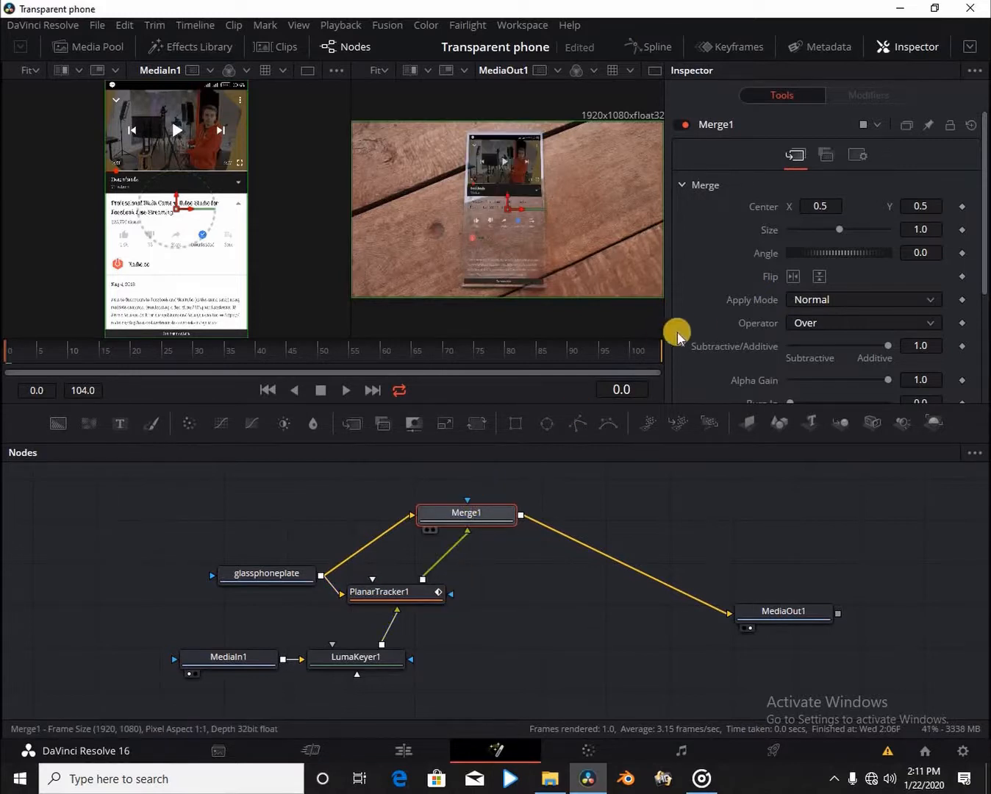
{"action": "left_click", "coordinate": [840, 323]}
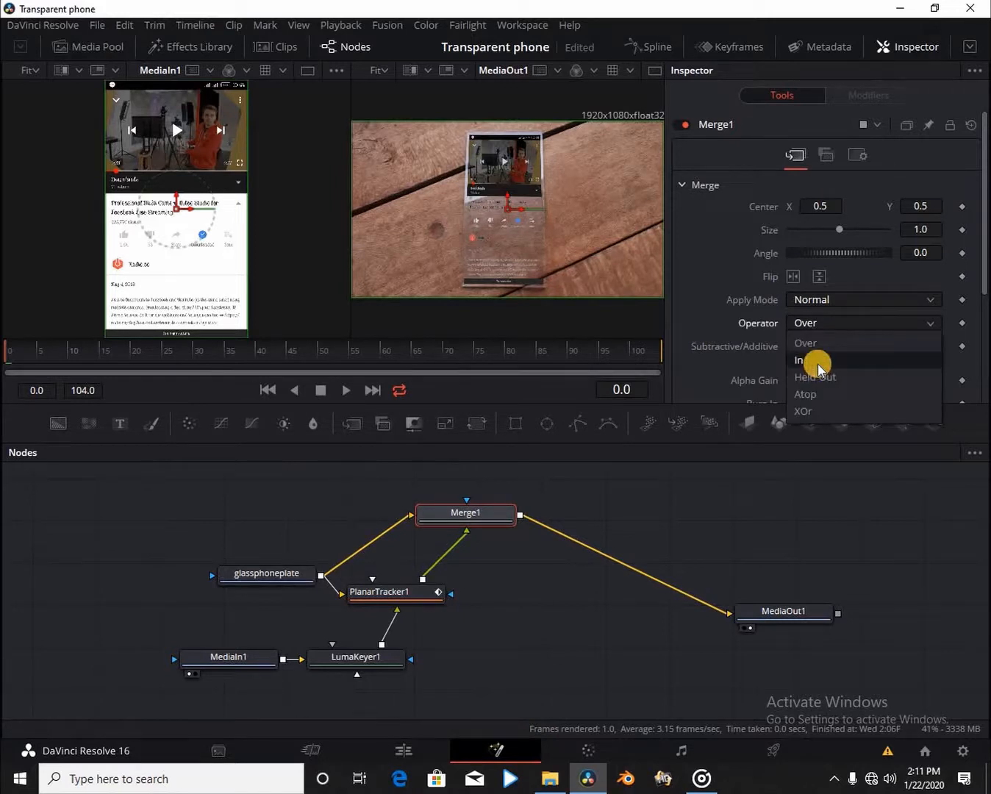
{"action": "left_click", "coordinate": [818, 362]}
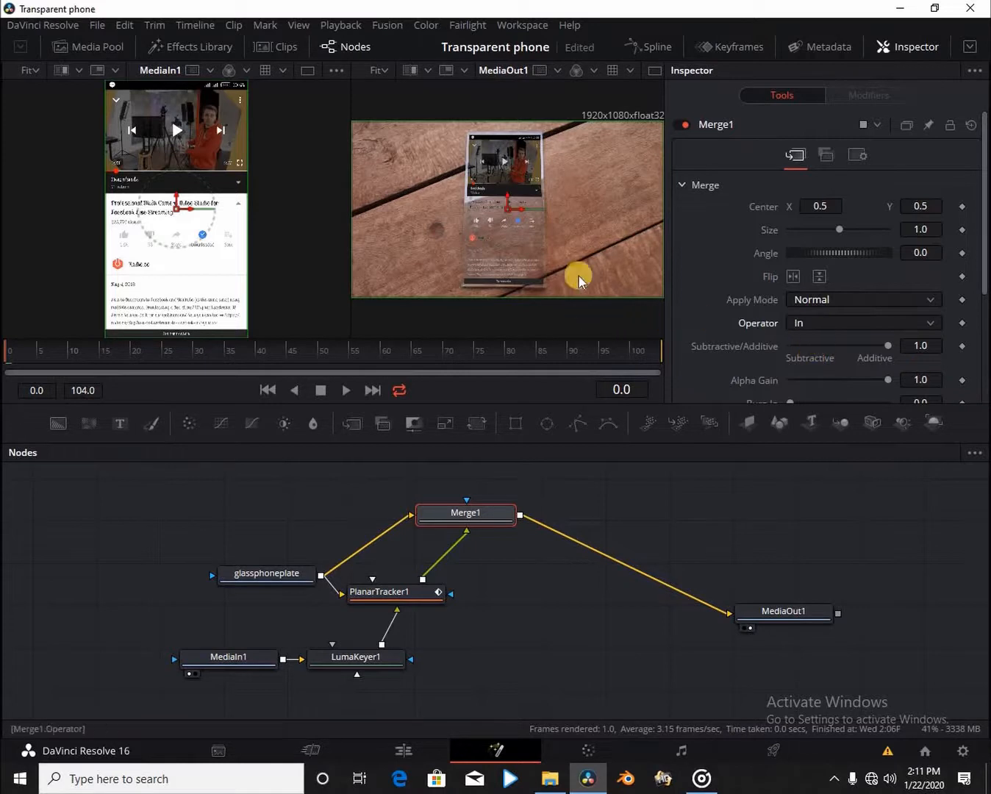
{"action": "left_click", "coordinate": [506, 511]}
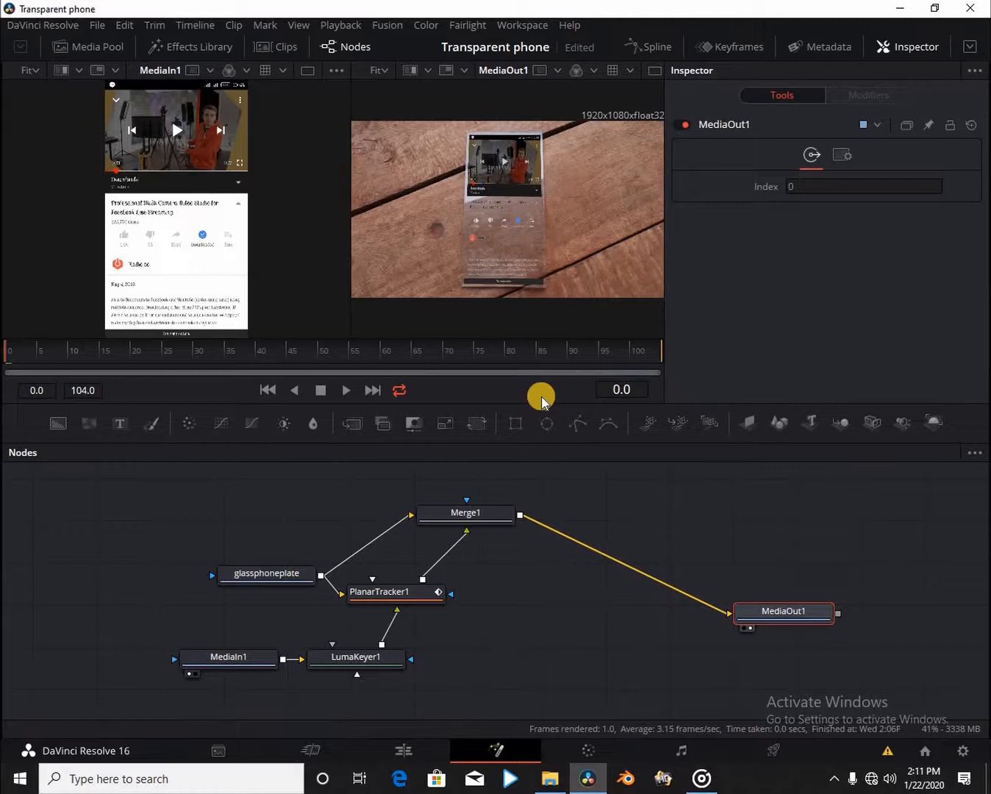
Play and stop the Fusion composite to check it, then go to the Edit page.
{"action": "key", "text": "space"}
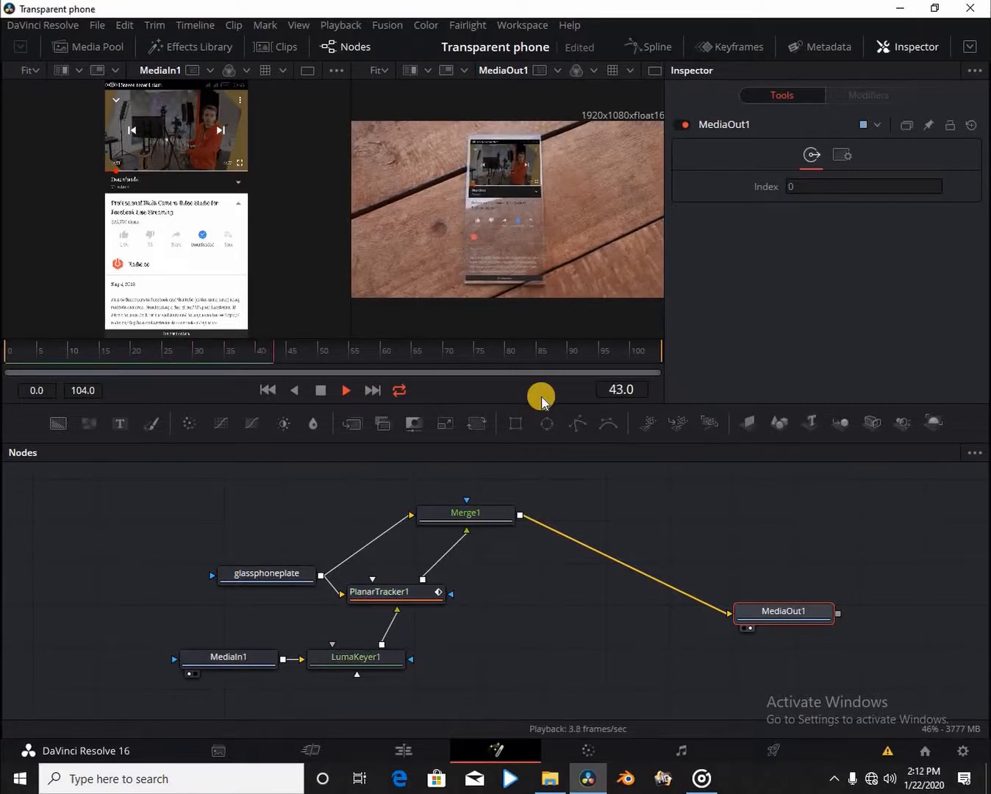
{"action": "key", "text": "space"}
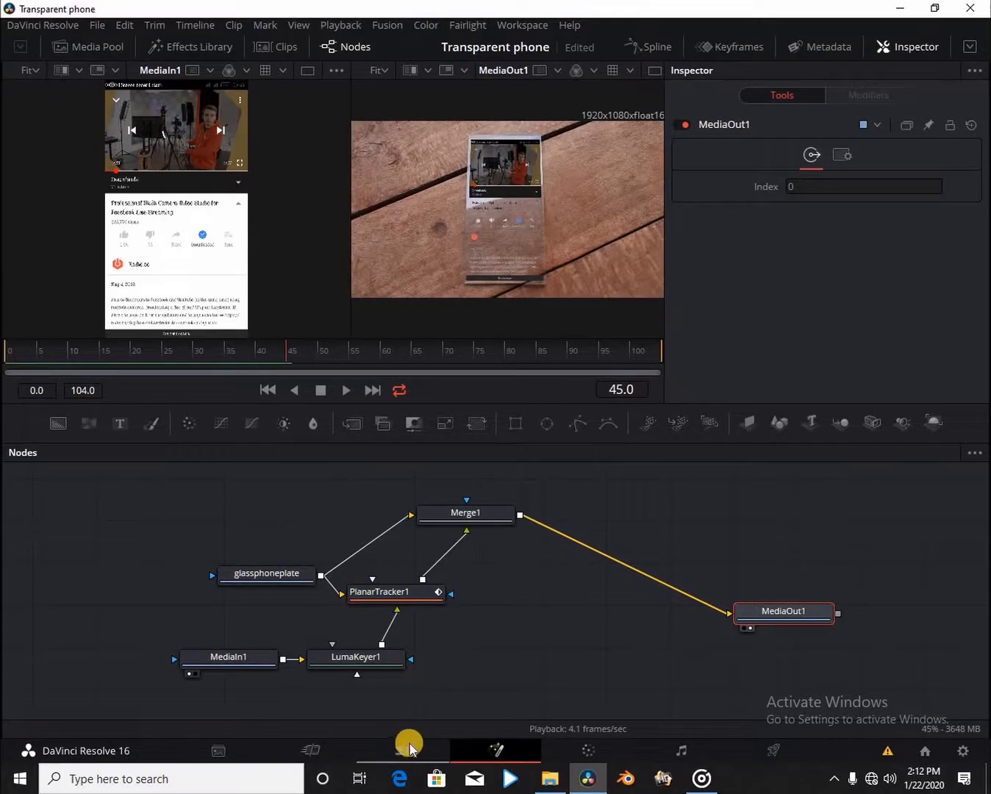
{"action": "left_click", "coordinate": [406, 749]}
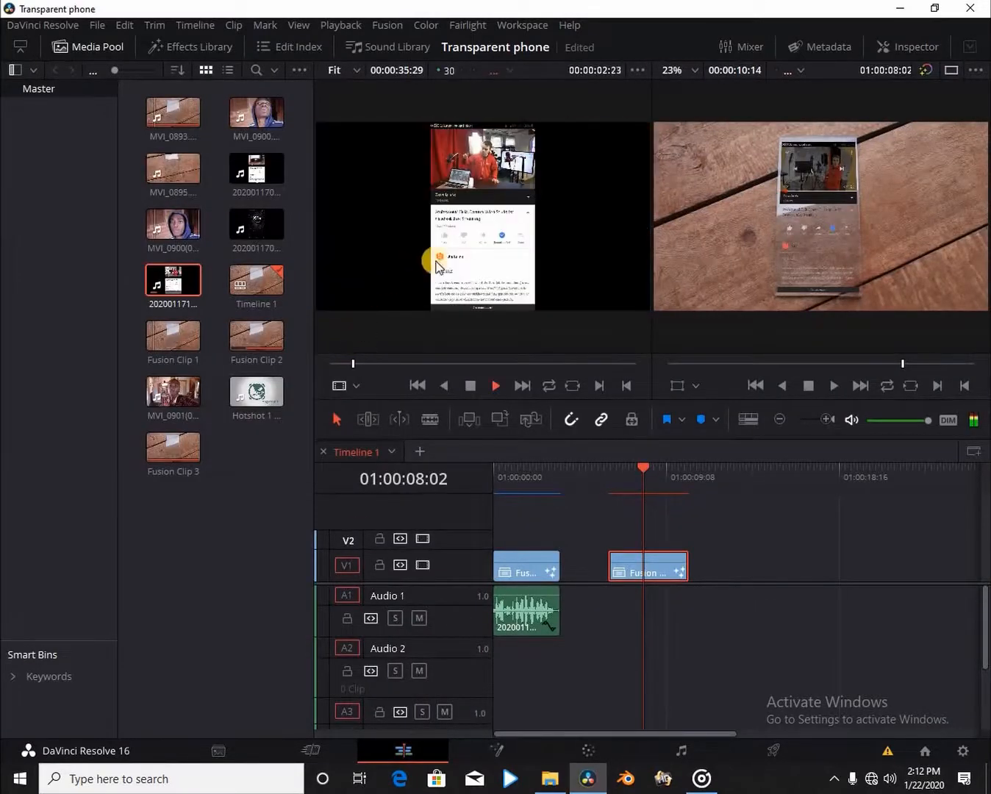
Place the screen recording's audio under the Fusion clip, play from 01:00:06:05, and zoom in.
{"action": "left_click_drag", "start_coordinate": [504, 332], "coordinate": [616, 595]}
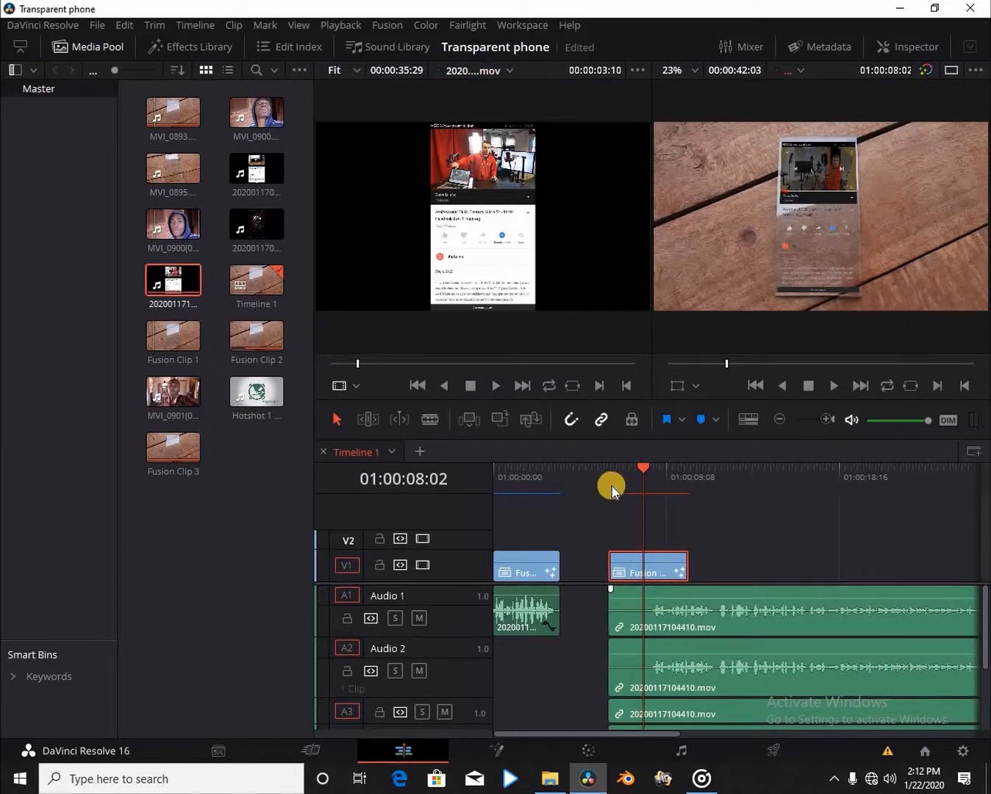
{"action": "left_click", "coordinate": [612, 486]}
{"action": "key", "text": "space"}
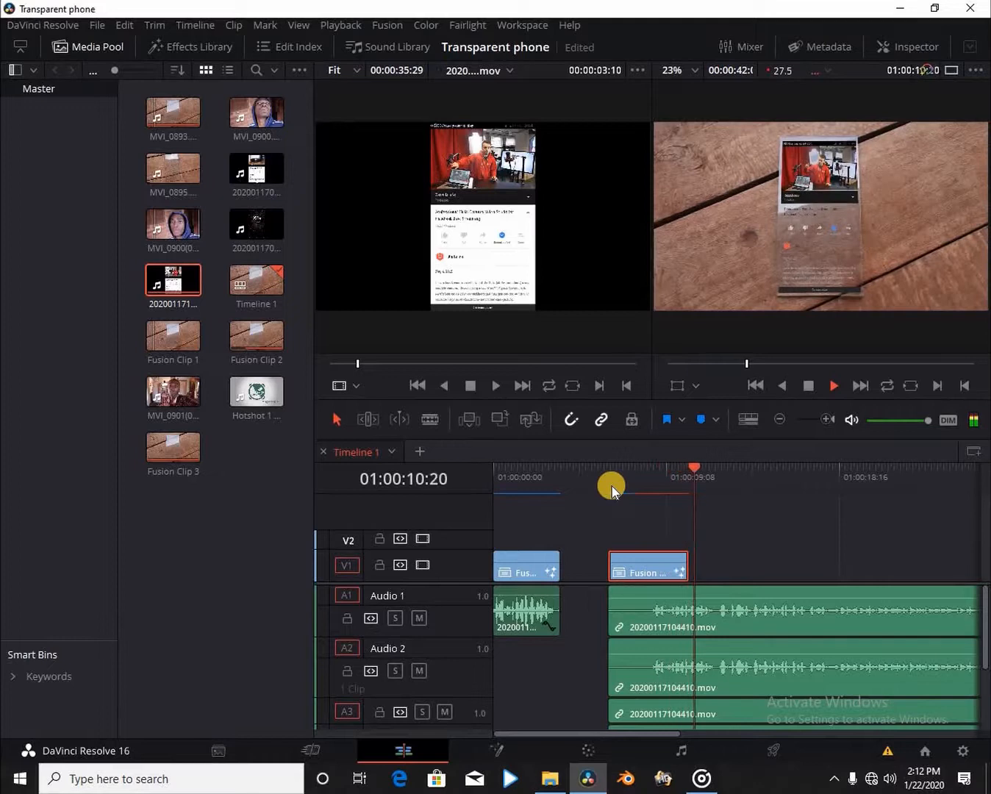
{"action": "key", "text": "space"}
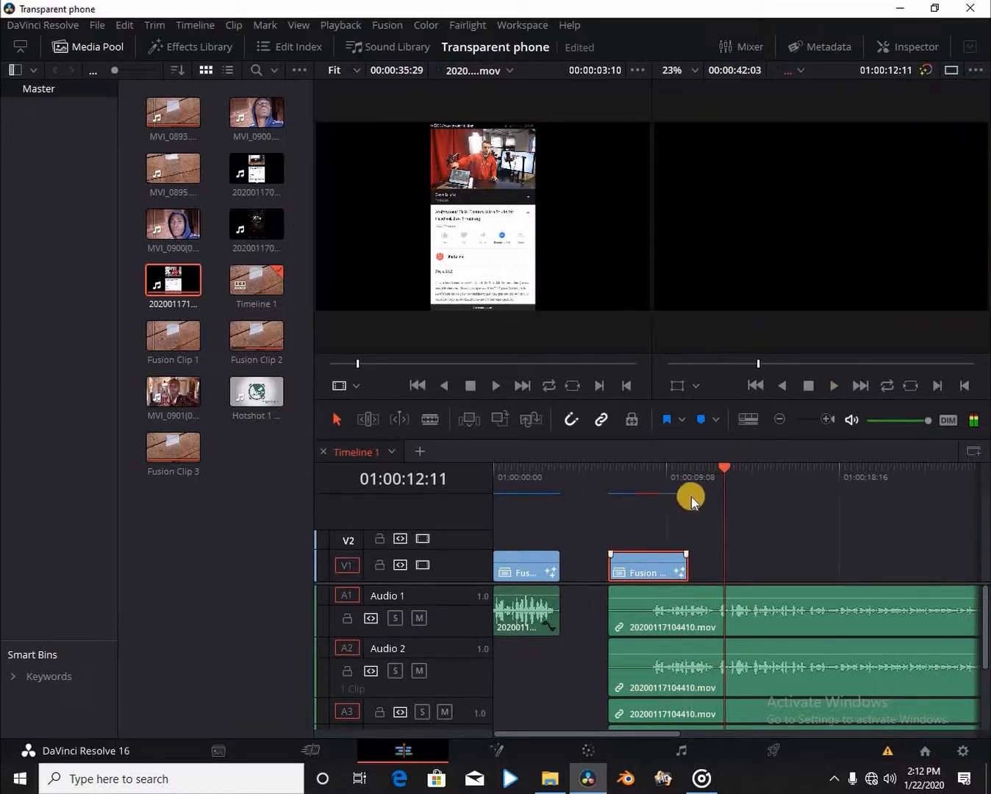
{"action": "key", "text": "Up"}
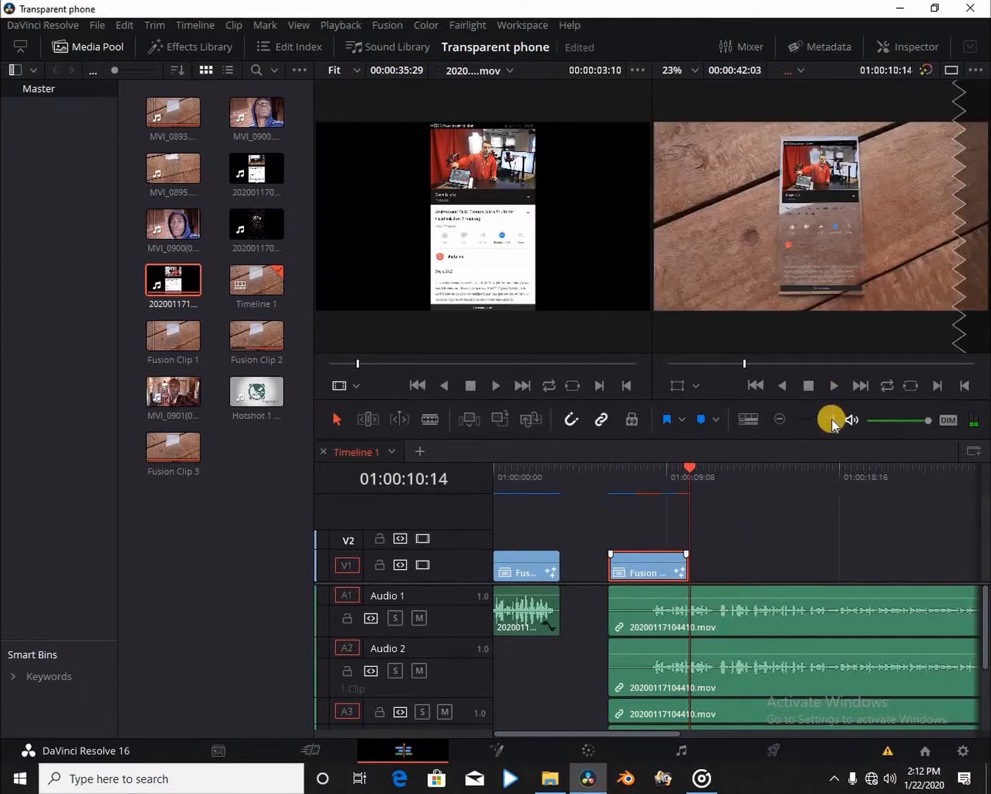
{"action": "left_click", "coordinate": [831, 420]}
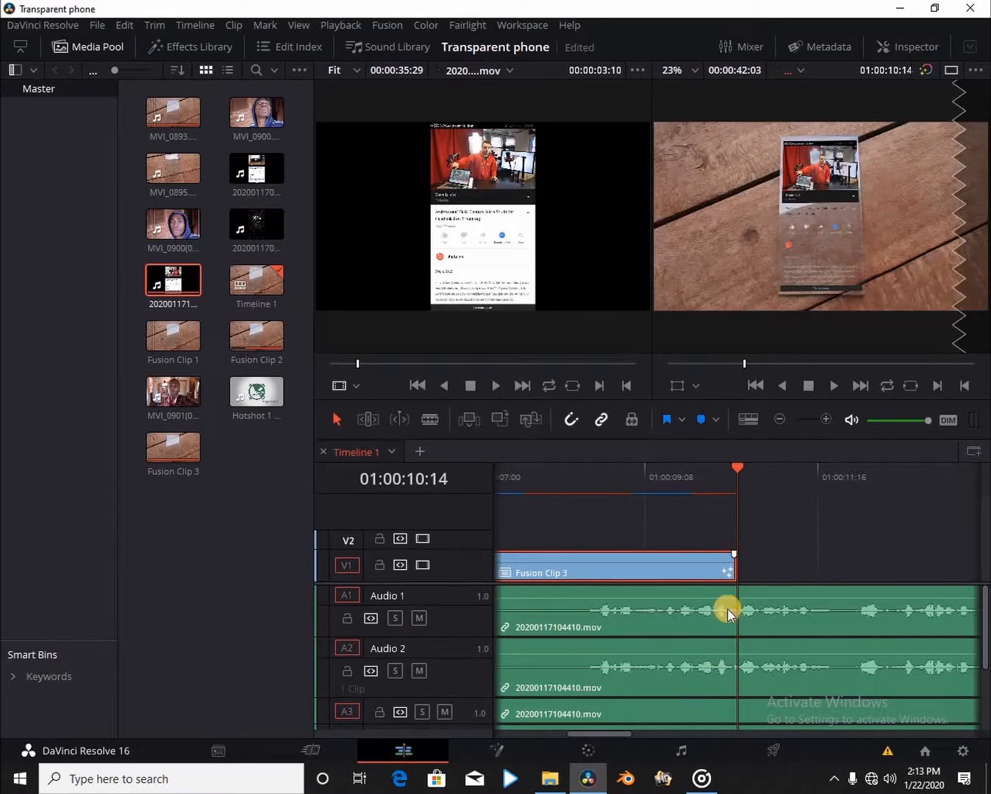
Split the A1–A3 audio at the Fusion clip's end and delete the overhanging part.
{"action": "left_click", "coordinate": [727, 610]}
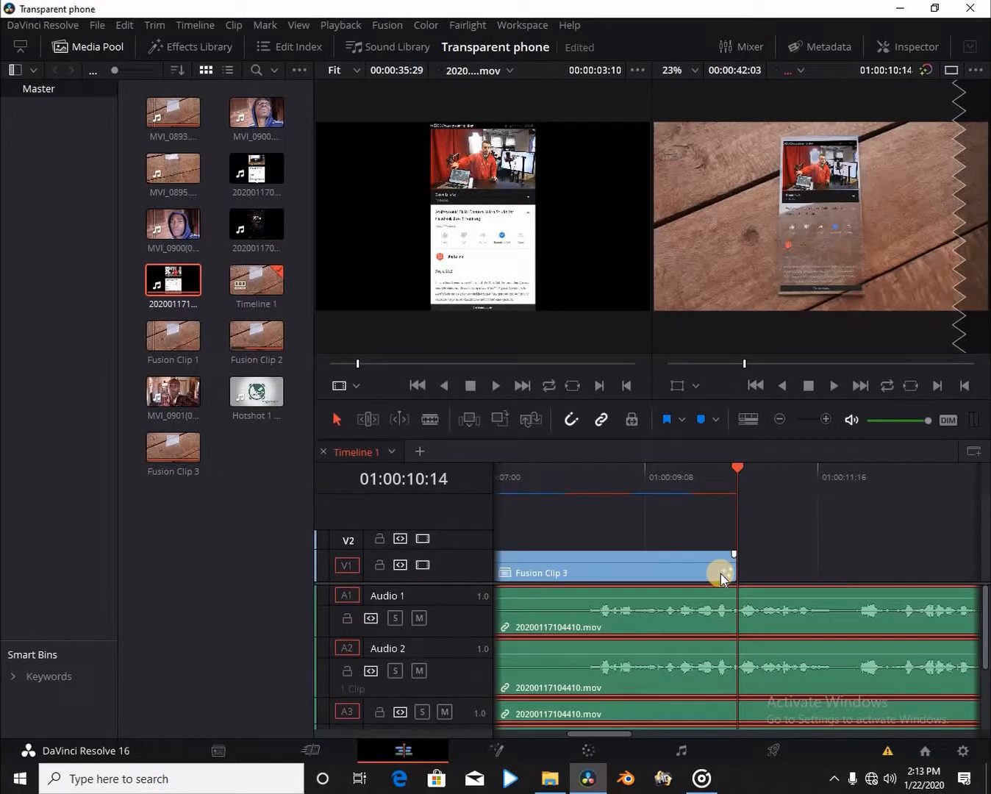
{"action": "key", "text": "ctrl+b"}
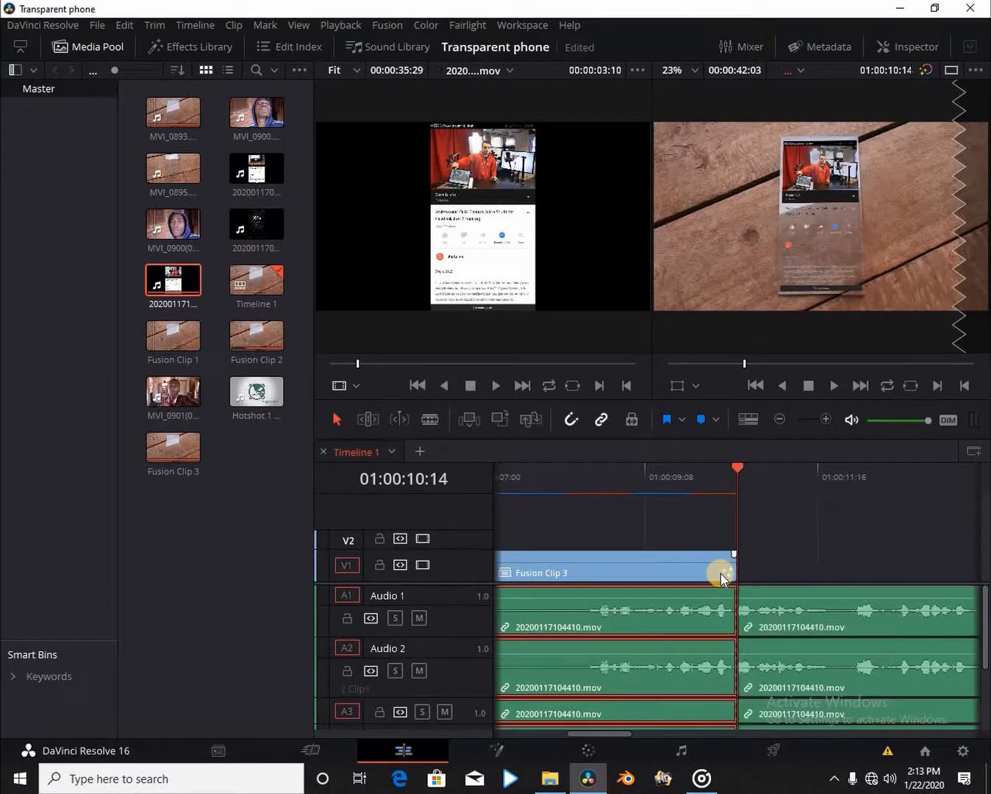
{"action": "left_click", "coordinate": [867, 574]}
{"action": "left_click_drag", "start_coordinate": [829, 790], "coordinate": [814, 788]}
{"action": "key", "text": "Delete"}
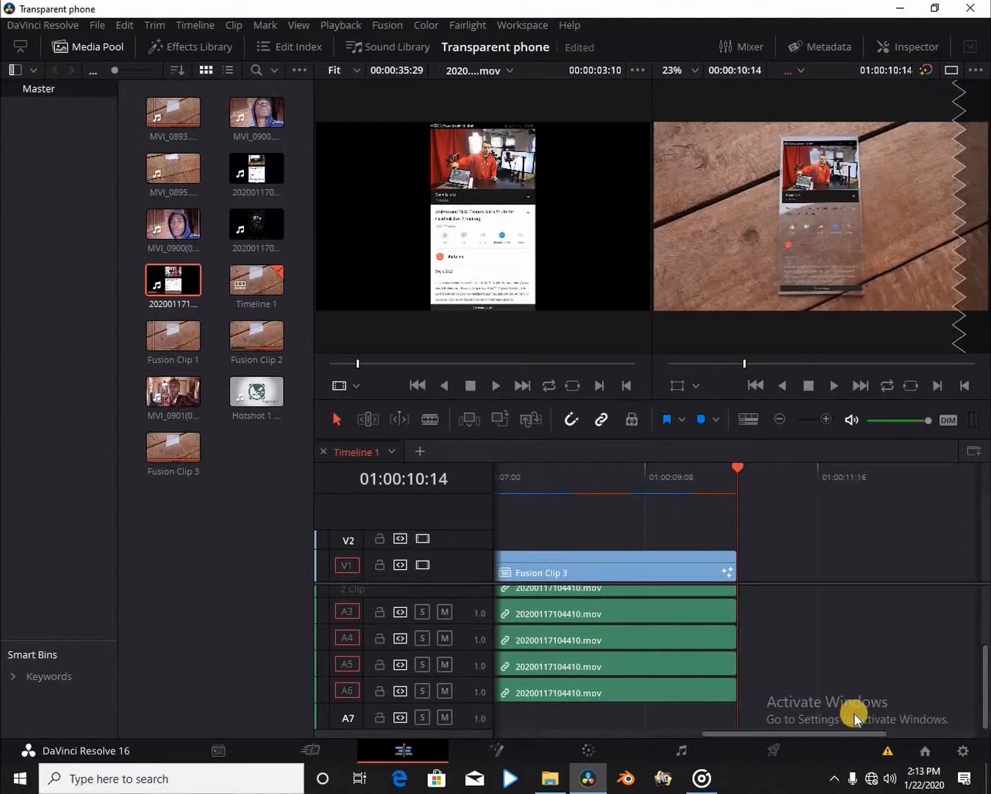
Zoom the timeline out fully and switch to a single large viewer.
{"action": "left_click", "coordinate": [781, 423]}
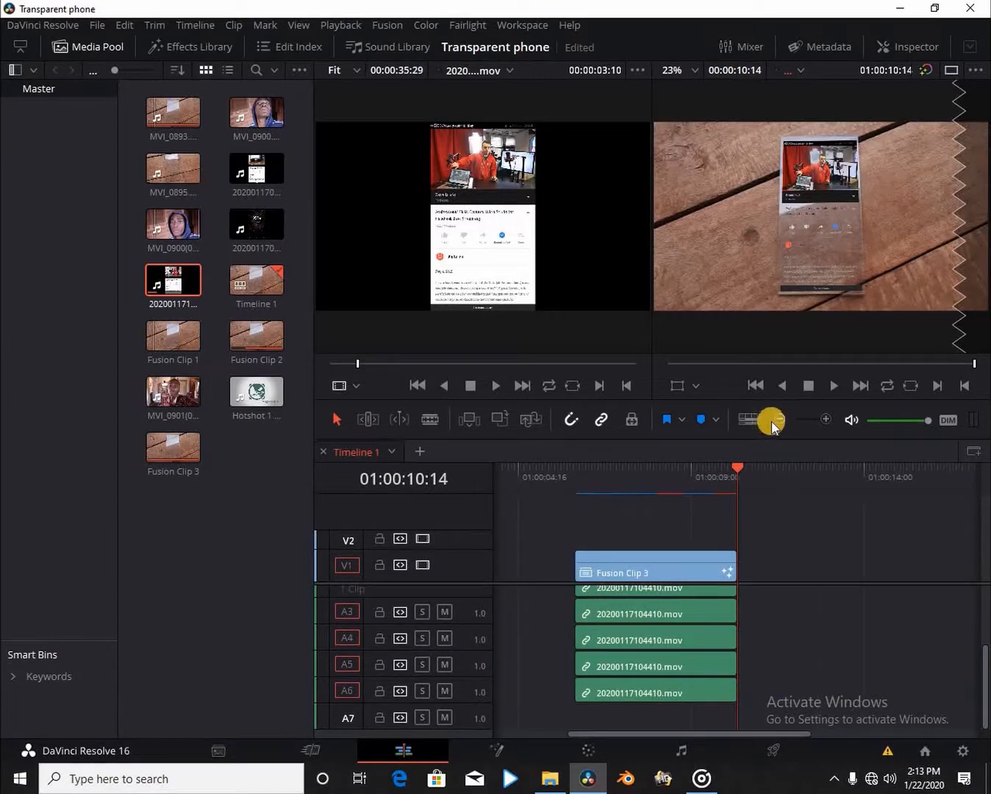
{"action": "left_click", "coordinate": [774, 424]}
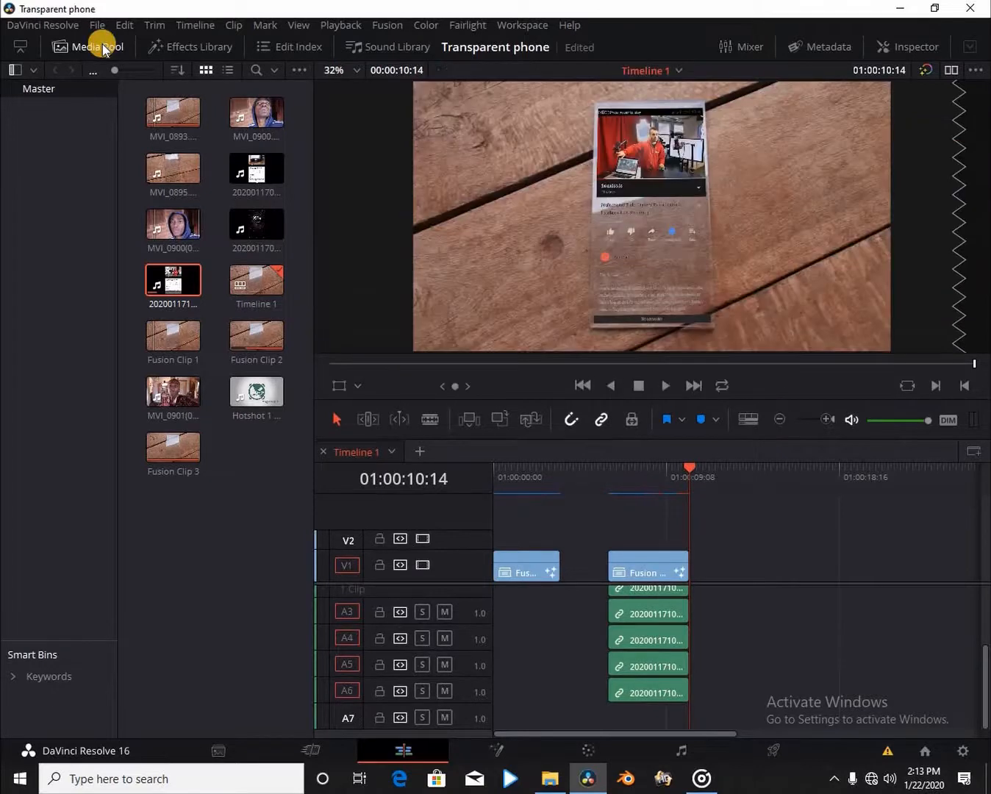
{"action": "left_click", "coordinate": [104, 47]}
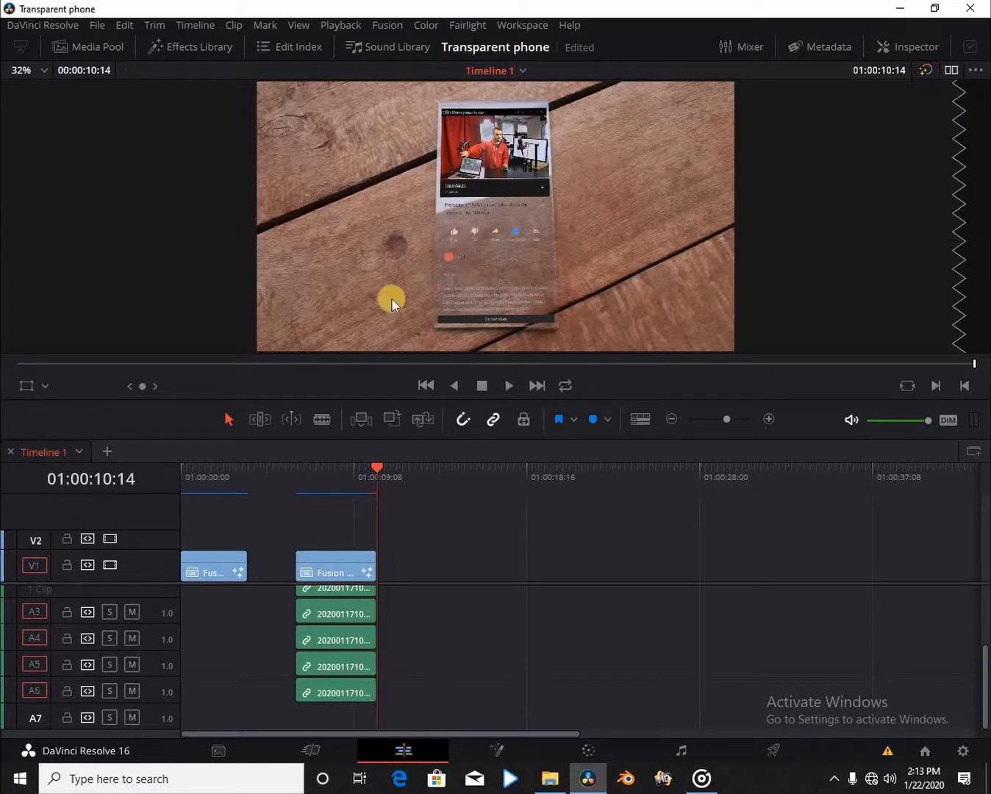
Play Timeline 1 from 01:00:06:05 to watch the finished transparent phone clip.
{"action": "left_click", "coordinate": [297, 478]}
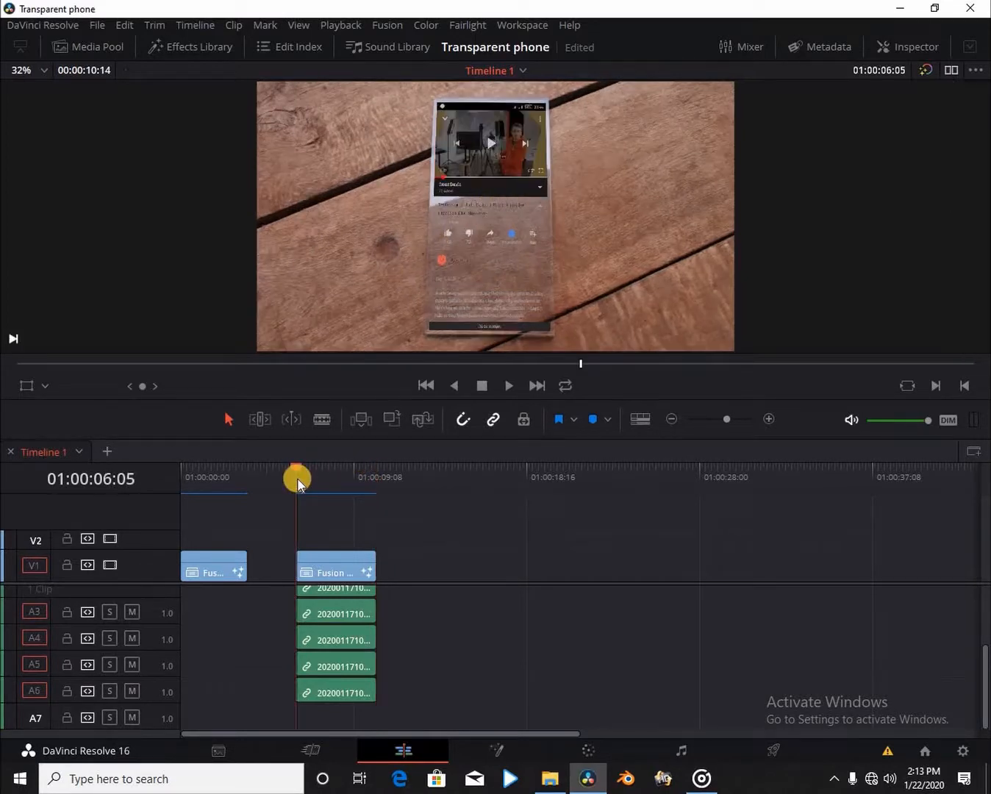
{"action": "key", "text": "space"}
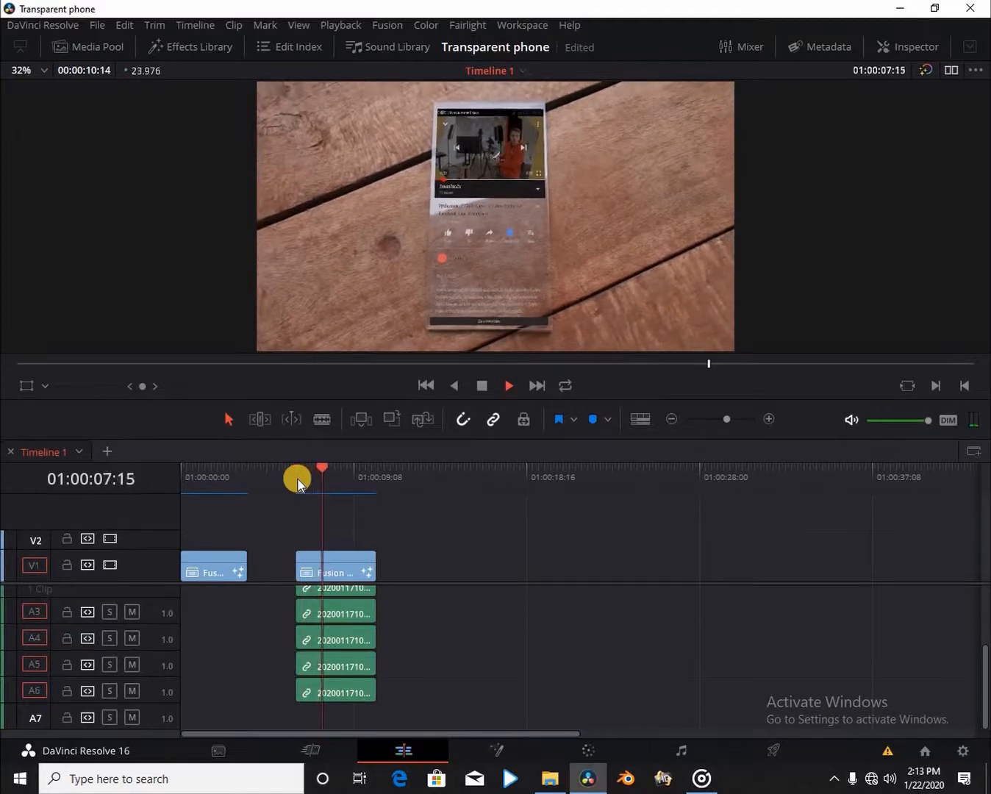